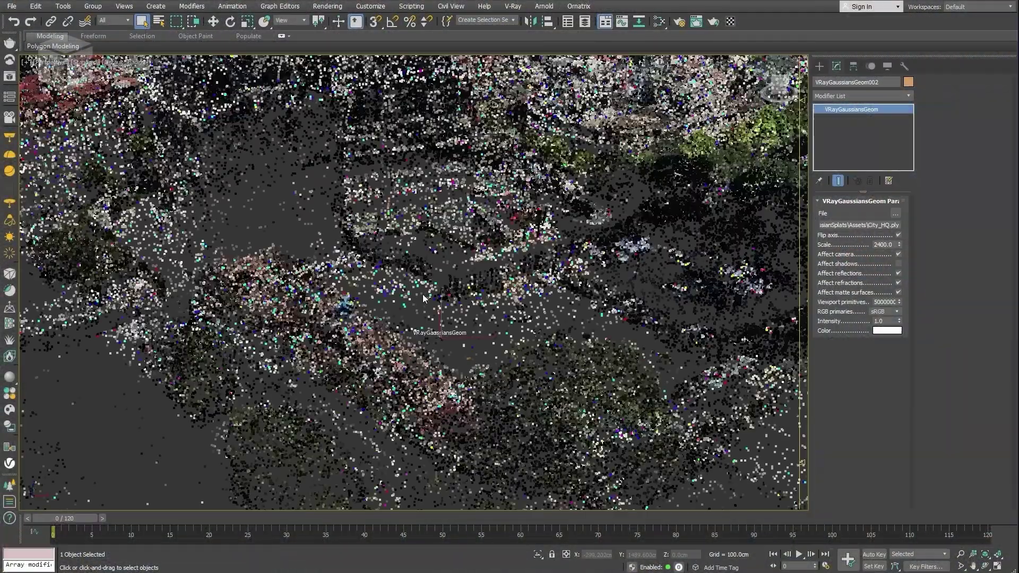
Pull back and orbit over the city splat towers, then bring up the Cosmos Architecture library.
{"action": "scroll", "coordinate": [445, 271], "scroll_direction": "down", "scroll_amount": 10}
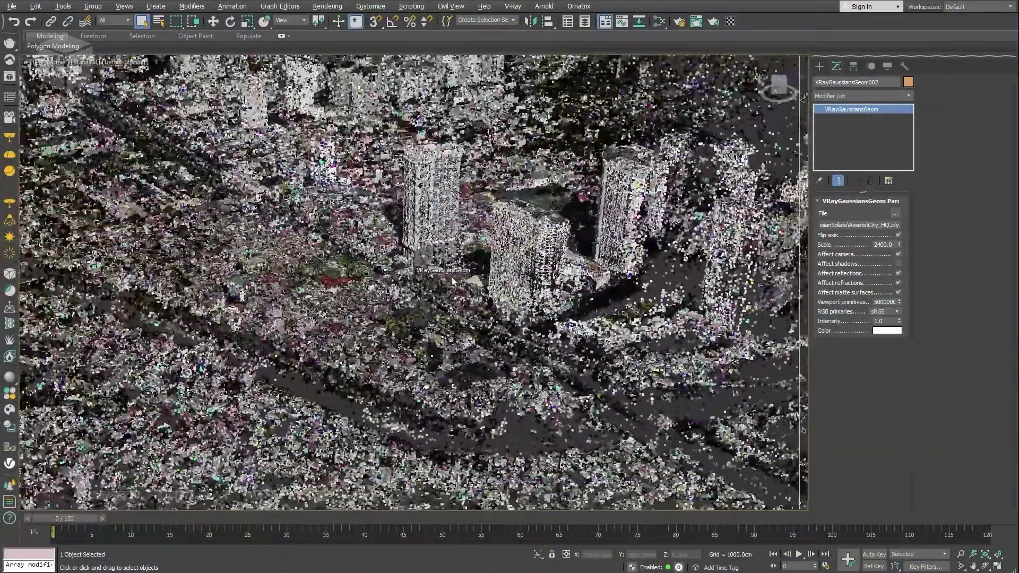
{"action": "middle_click_drag", "start_coordinate": [452, 280], "coordinate": [114, 325], "text": "alt"}
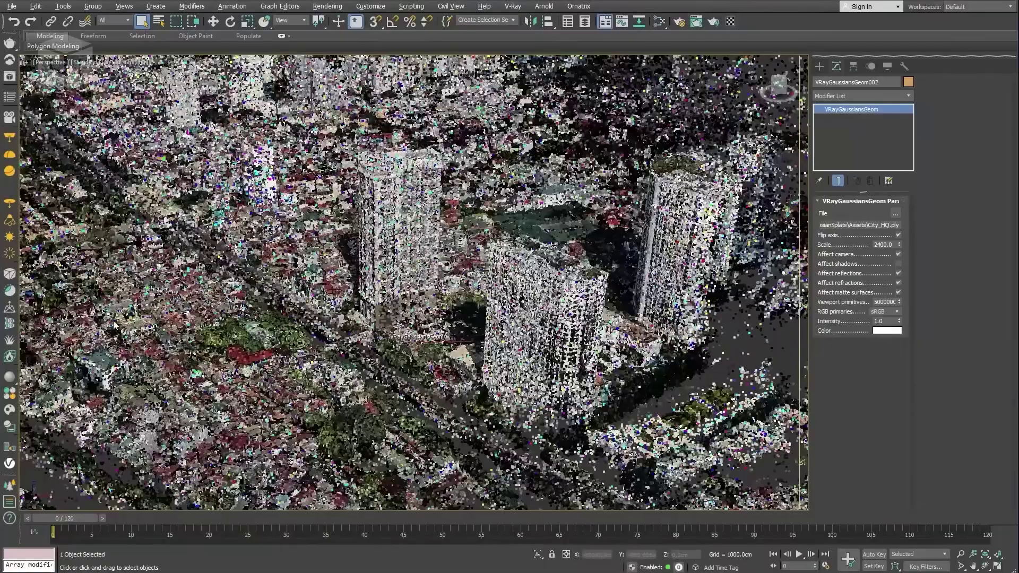
{"action": "left_click", "coordinate": [10, 410]}
Import the Building Skyscraper 121-01 proxy and position it among the scanned towers.
{"action": "left_click", "coordinate": [833, 178]}
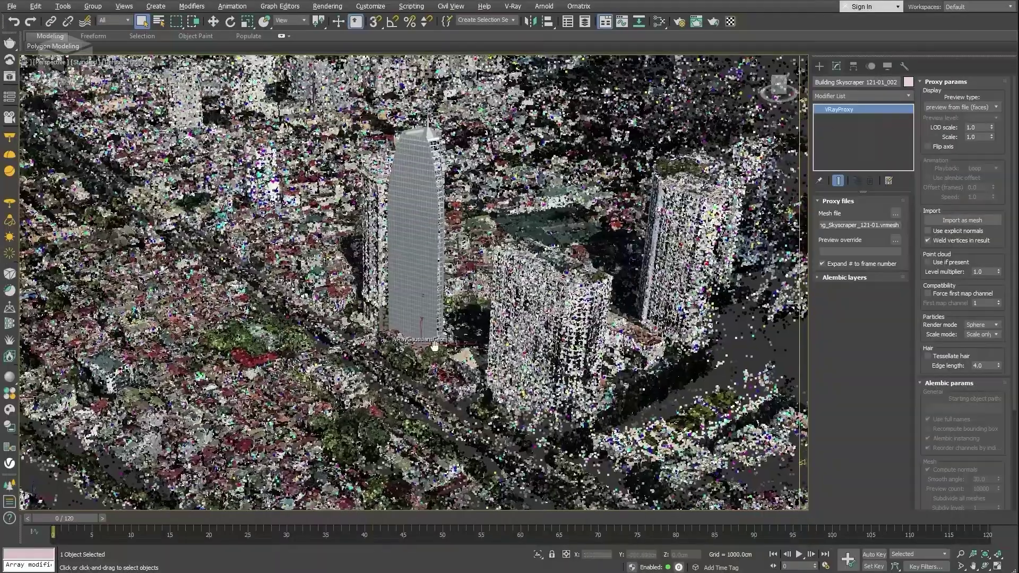
{"action": "middle_click_drag", "start_coordinate": [478, 319], "coordinate": [510, 352], "text": "alt"}
{"action": "key", "text": "e"}
{"action": "key", "text": "w"}
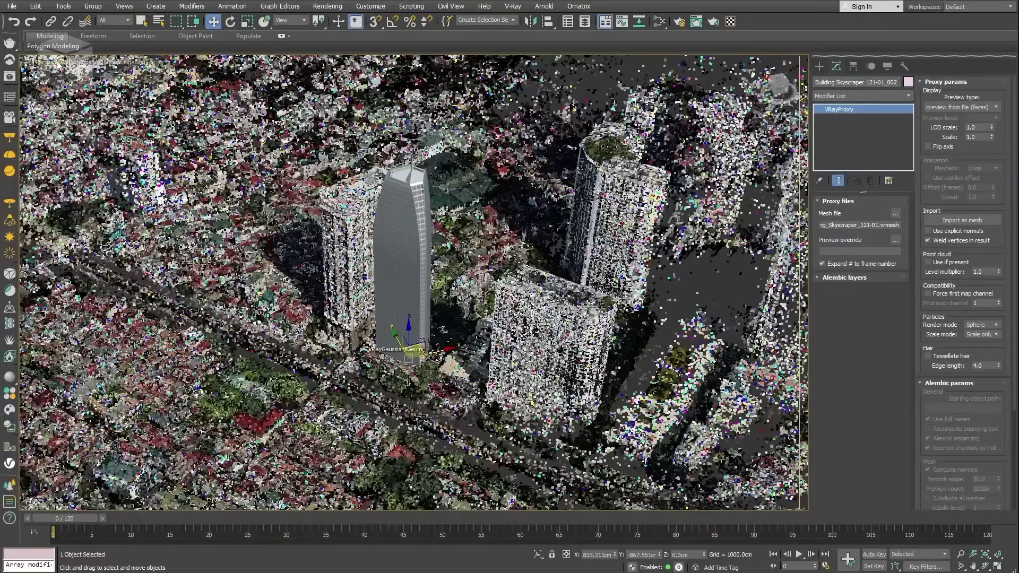
Switch the viewport shading from Standard to V-Ray Viewport IPR.
{"action": "left_click", "coordinate": [81, 61]}
{"action": "left_click", "coordinate": [100, 99]}
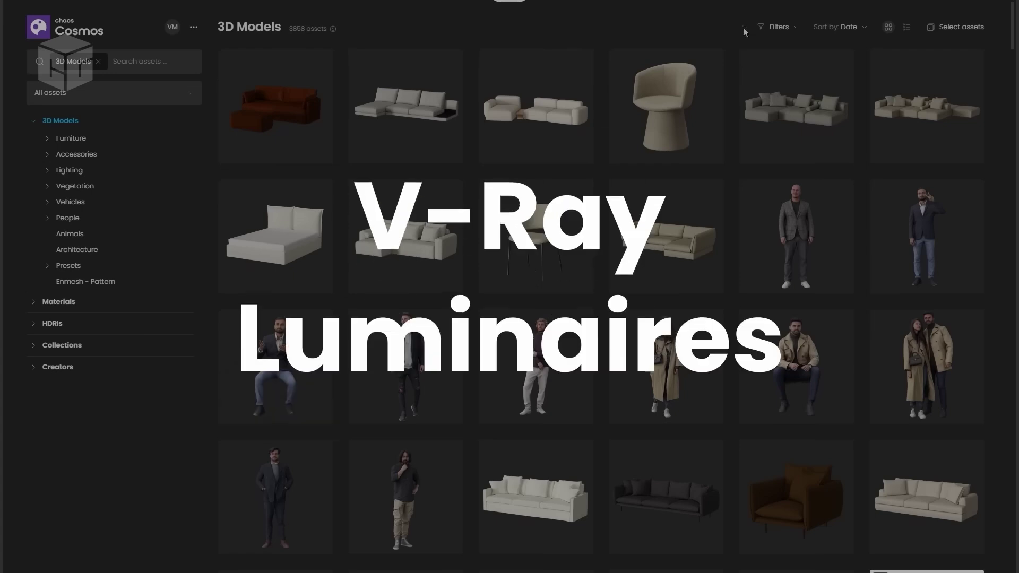
Bring up the V-Ray Frame Buffer for the bathroom pendant luminaire scene.
{"action": "left_click", "coordinate": [780, 279]}
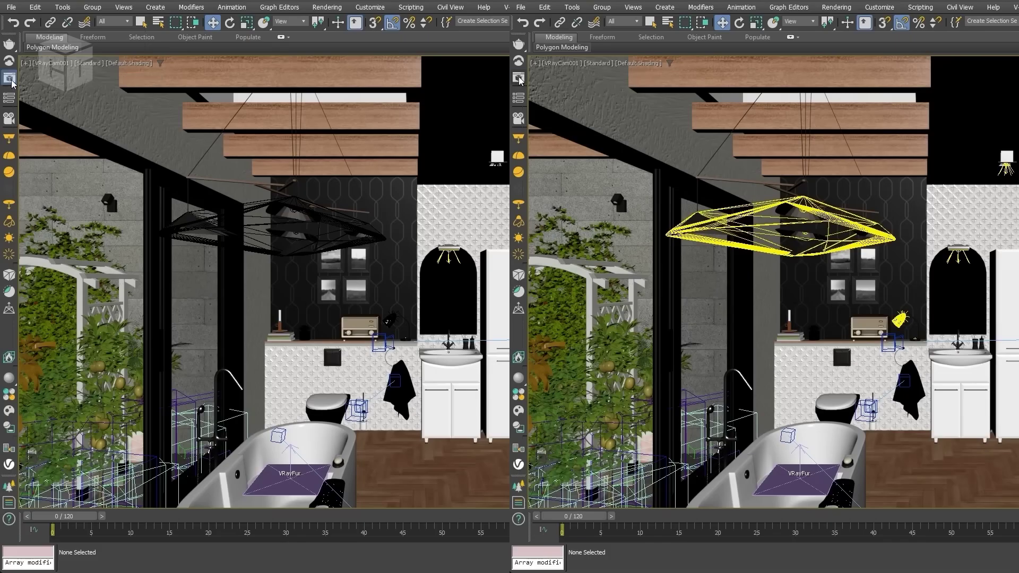
{"action": "left_click", "coordinate": [10, 80]}
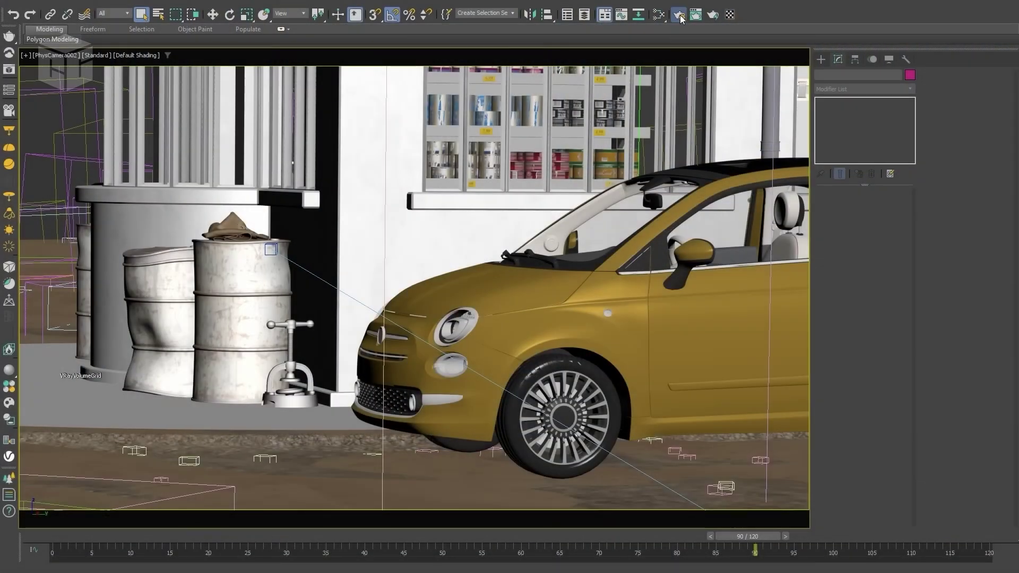
Enable Firefly removal in Render Setup, opened with F10.
{"action": "key", "text": "F10"}
{"action": "left_click", "coordinate": [644, 280]}
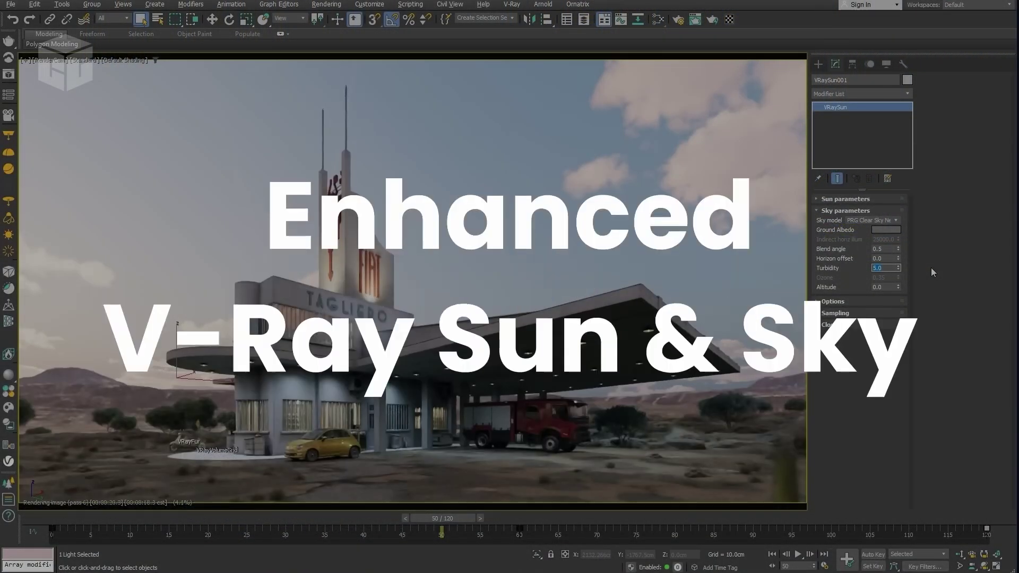
Set the VRaySun sky turbidity to 1.8, then to 2.5.
{"action": "type", "text": "1.8"}
{"action": "key", "text": "Return"}
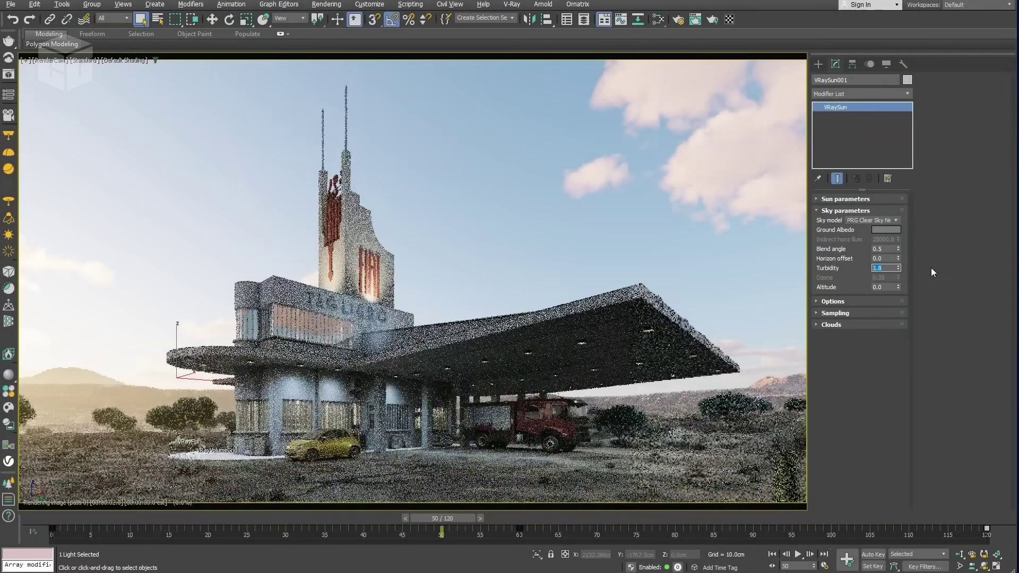
{"action": "type", "text": "2.5"}
{"action": "key", "text": "Return"}
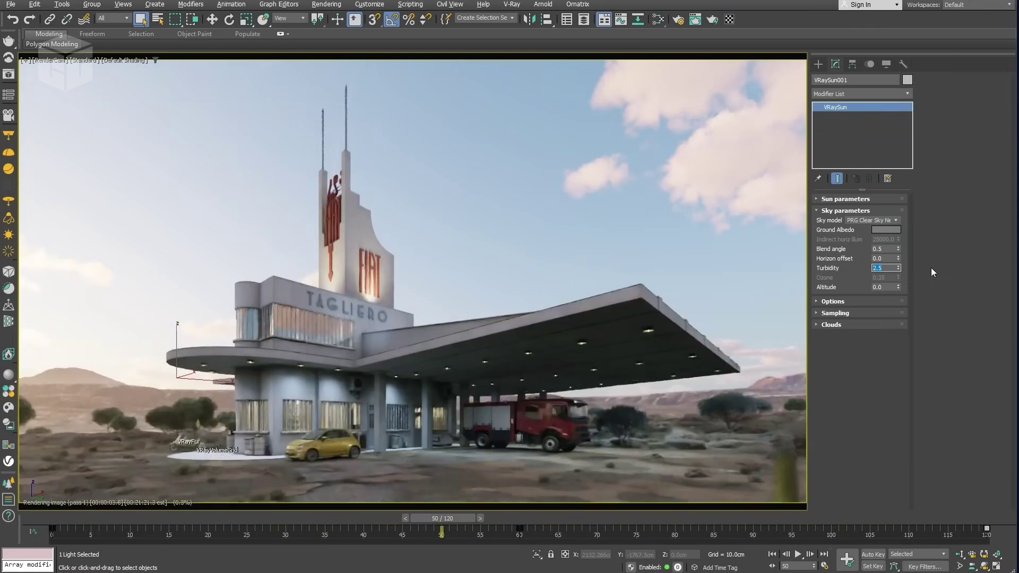
Try sky altitude 8000, reset it to 0, and go to frame 115's night lighting.
{"action": "double_click", "coordinate": [885, 287]}
{"action": "type", "text": "8000"}
{"action": "key", "text": "Return"}
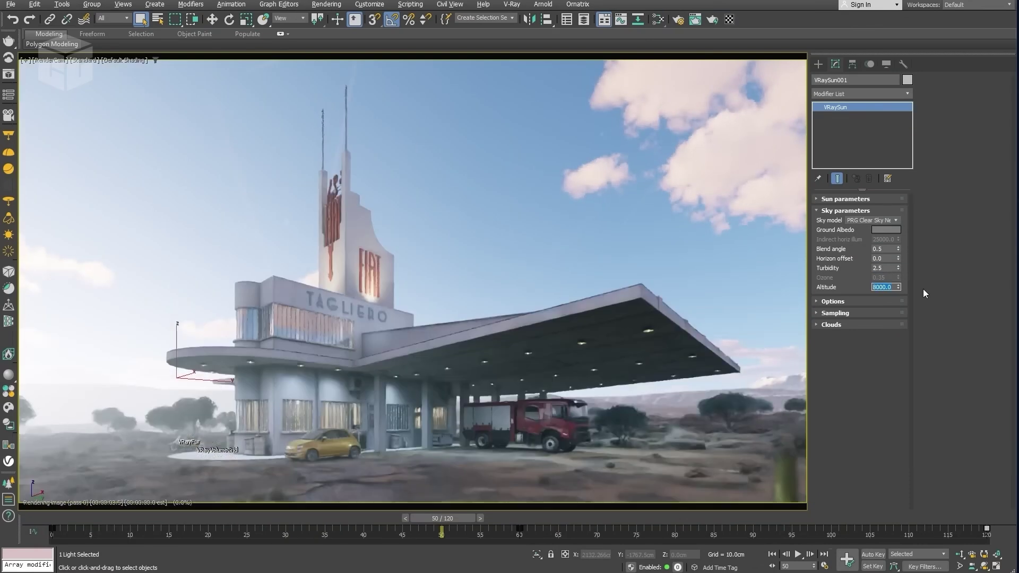
{"action": "type", "text": "0"}
{"action": "key", "text": "Return"}
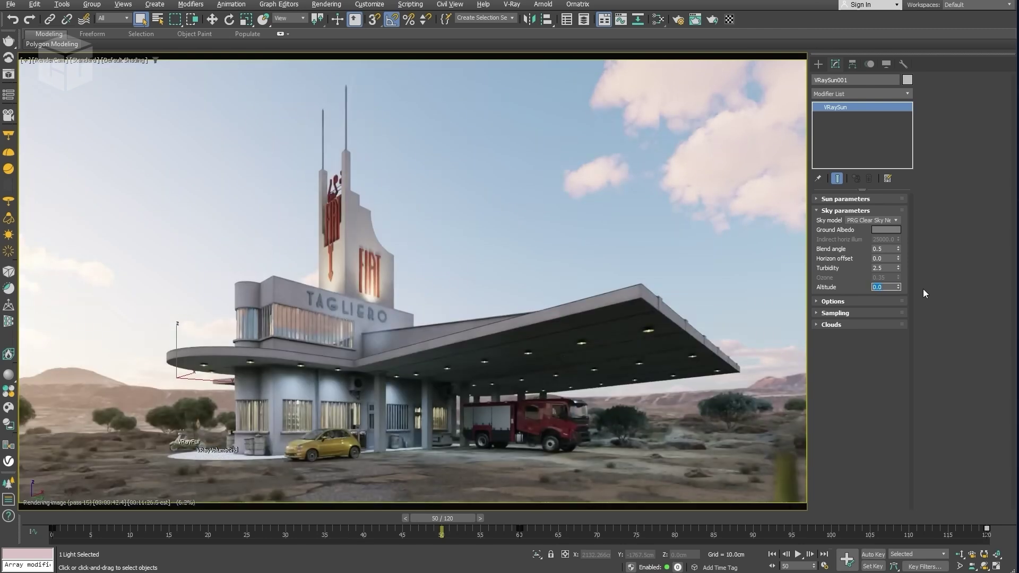
{"action": "left_click", "coordinate": [950, 519]}
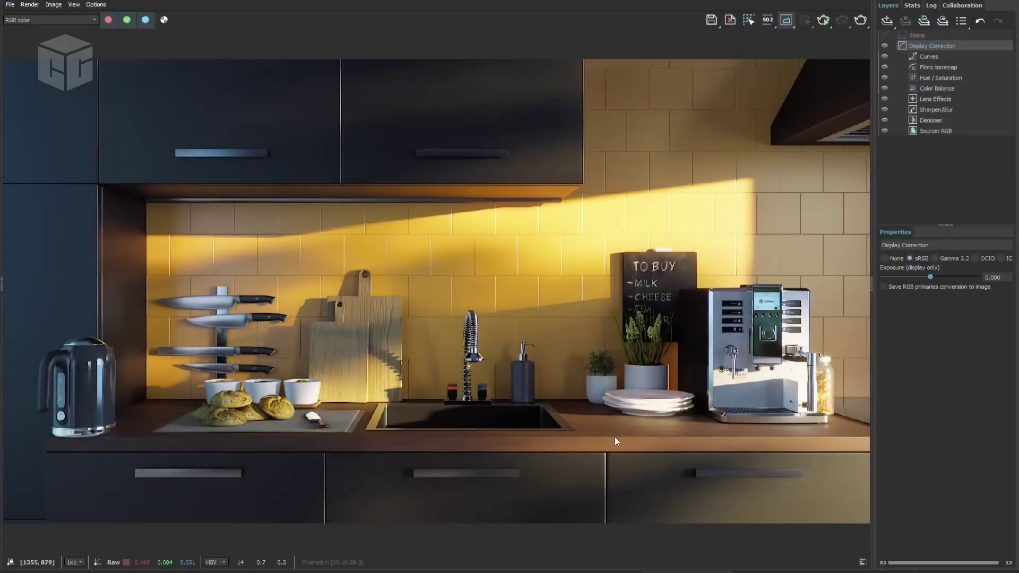
Outline polygon regions around the kettle, board, chalkboard and coffee machine and re-render them.
{"action": "left_click", "coordinate": [575, 435]}
{"action": "left_click", "coordinate": [841, 280]}
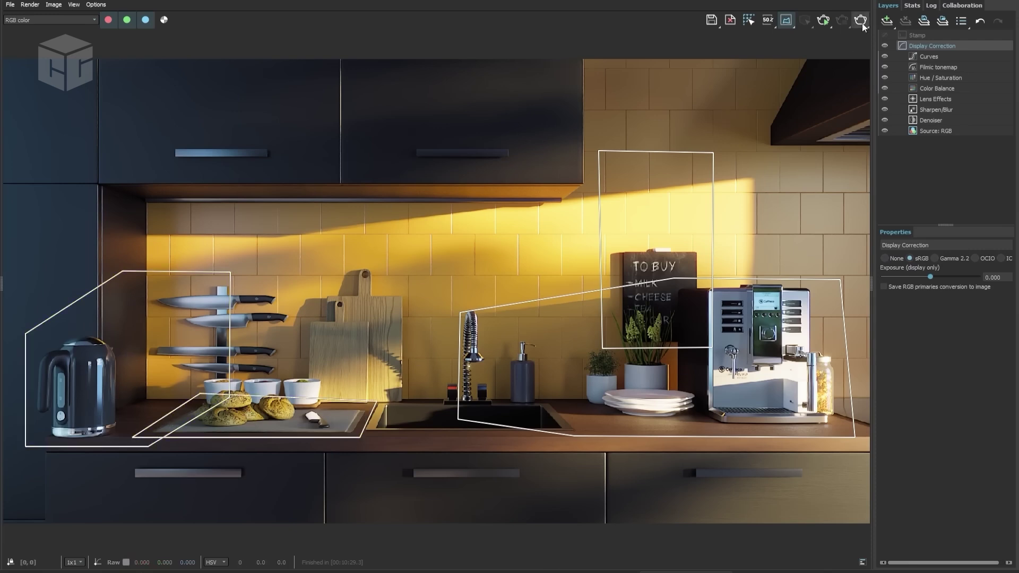
{"action": "left_click", "coordinate": [861, 22]}
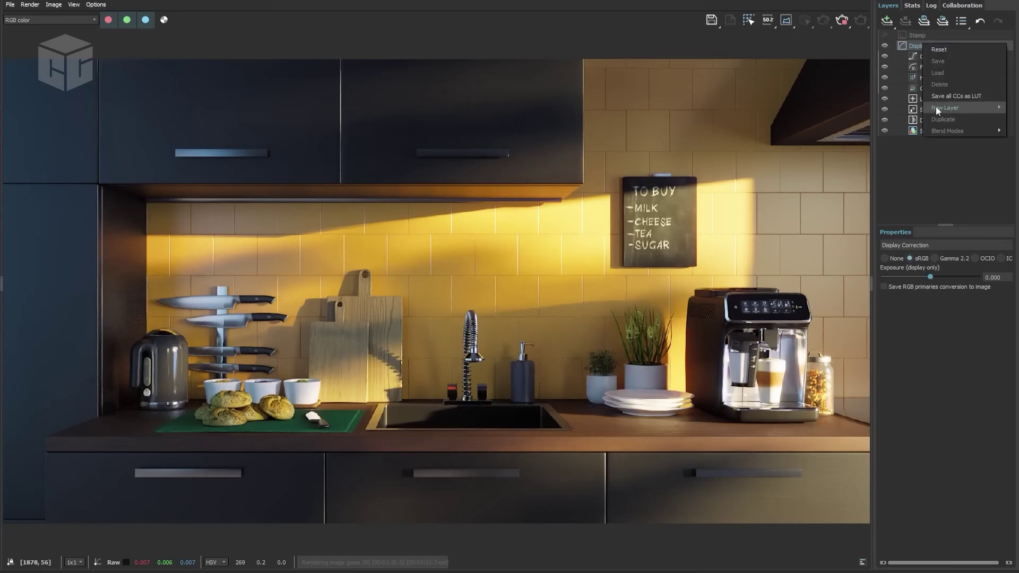
Add a Vignette layer, enlarge it, shift its centre up-right, and lower Blending to 0.790.
{"action": "mouse_move", "coordinate": [935, 108]}
{"action": "left_click", "coordinate": [893, 120]}
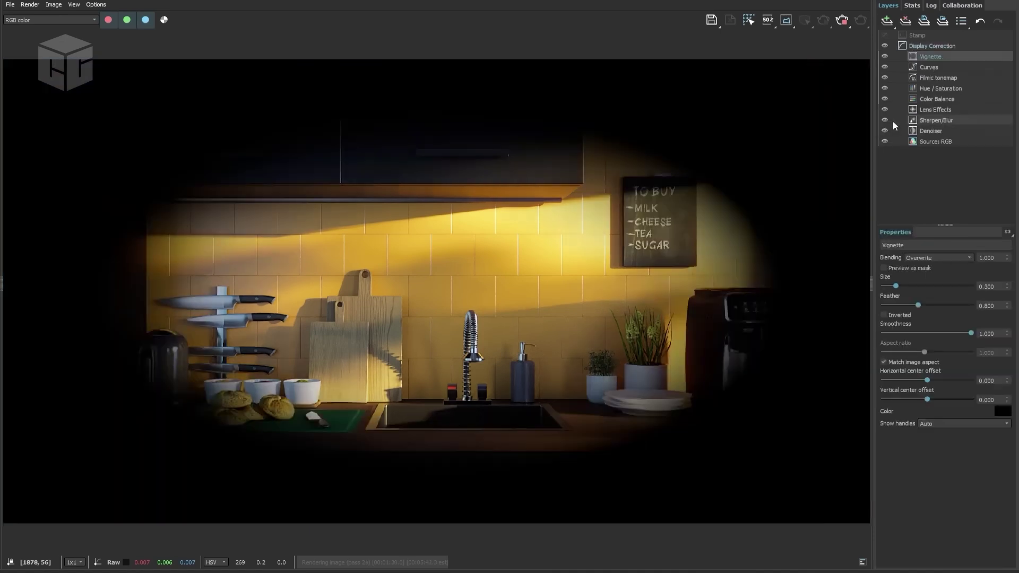
{"action": "left_click_drag", "start_coordinate": [897, 288], "coordinate": [953, 310]}
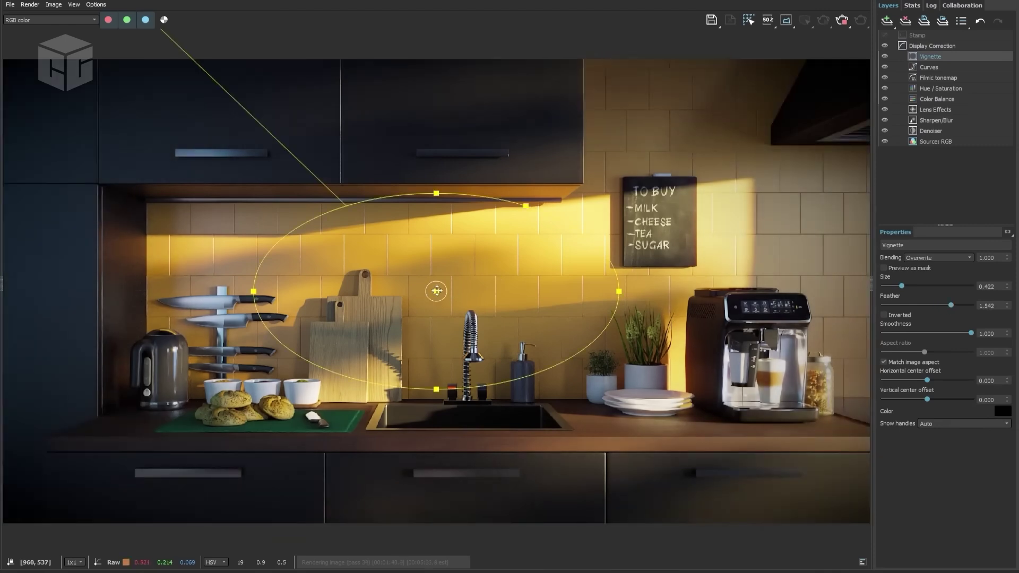
{"action": "left_click_drag", "start_coordinate": [496, 296], "coordinate": [523, 282]}
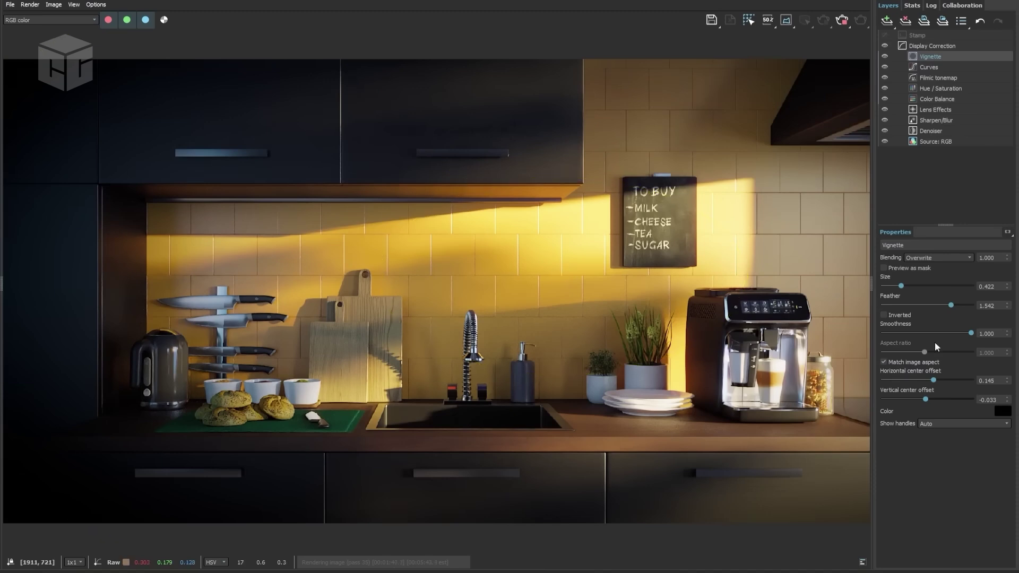
{"action": "left_click_drag", "start_coordinate": [1008, 262], "coordinate": [1011, 284]}
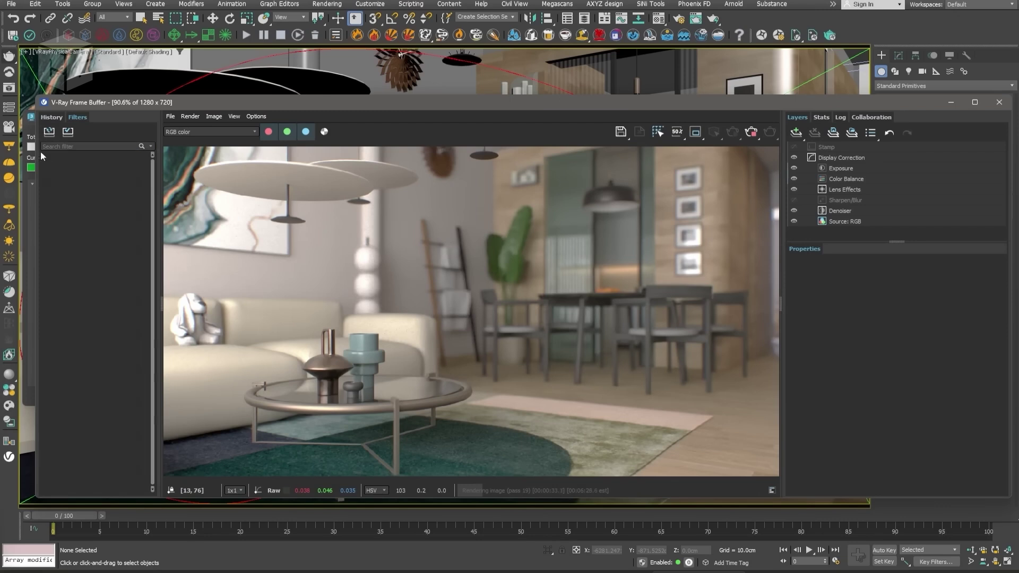
Load the filter presets and preview Warm Valley, Urban Edge, Noir Bold and Autumn Palette.
{"action": "left_click", "coordinate": [48, 138]}
{"action": "scroll", "coordinate": [149, 329], "scroll_direction": "down", "scroll_amount": 10}
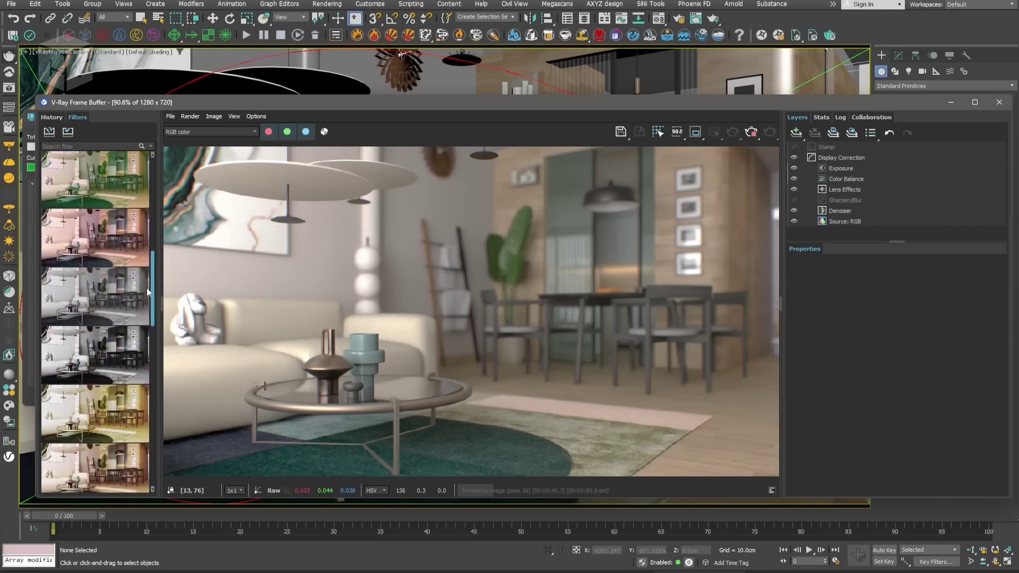
{"action": "left_click_drag", "start_coordinate": [152, 326], "coordinate": [171, 167]}
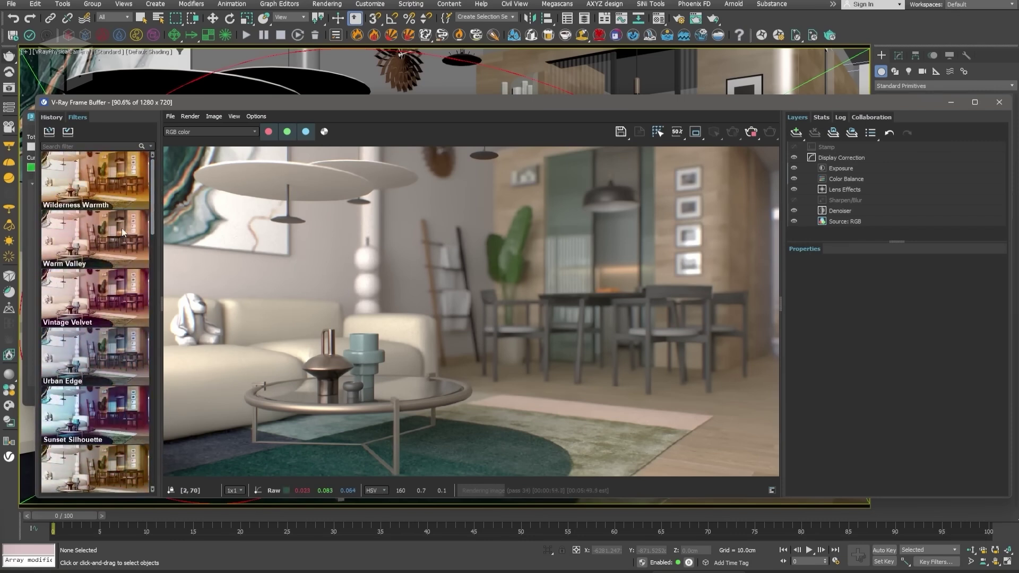
{"action": "left_click", "coordinate": [123, 232]}
{"action": "left_click", "coordinate": [114, 353]}
{"action": "scroll", "coordinate": [137, 282], "scroll_direction": "down", "scroll_amount": 7}
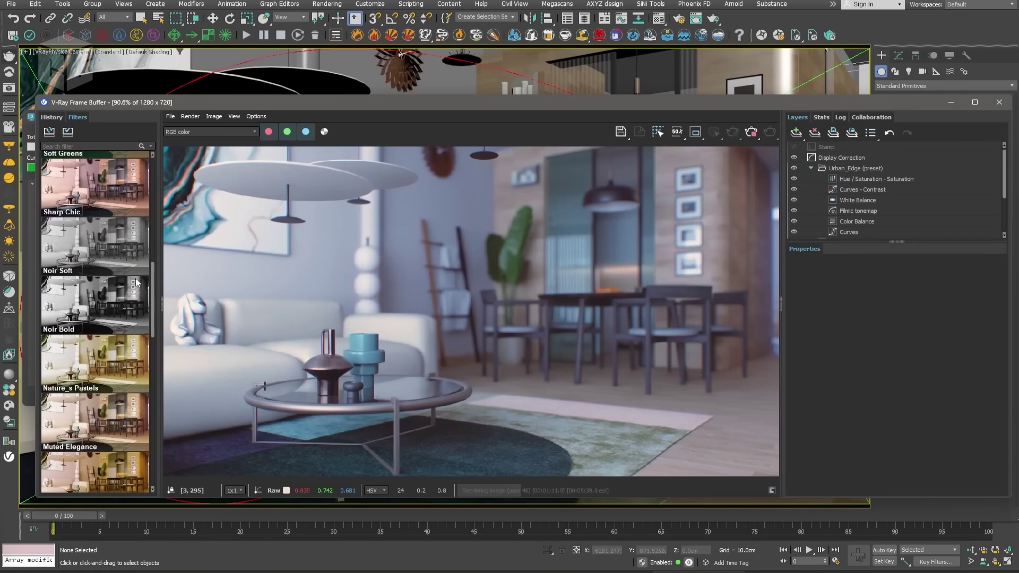
{"action": "left_click", "coordinate": [113, 294]}
{"action": "scroll", "coordinate": [113, 298], "scroll_direction": "down", "scroll_amount": 10}
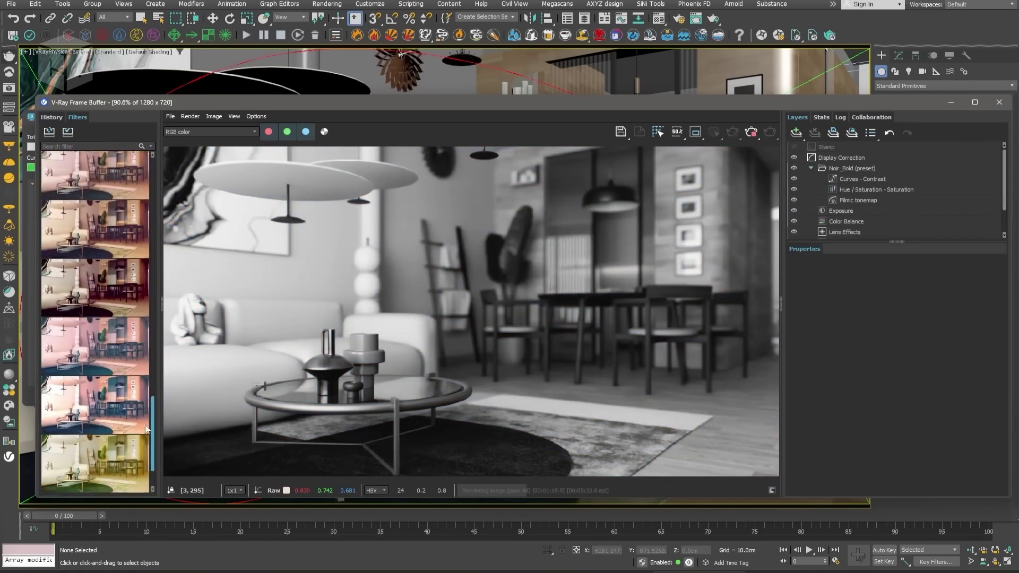
{"action": "left_click", "coordinate": [109, 466]}
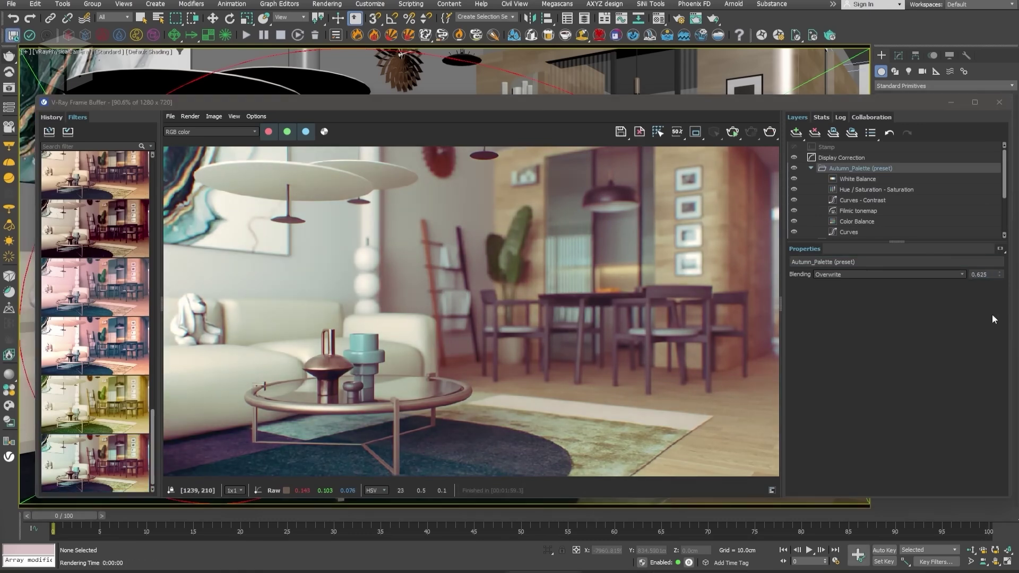
Hide the grading layer to compare, then upload the panorama to Farmhouse_VT and view it in Cloud.
{"action": "left_click", "coordinate": [795, 168]}
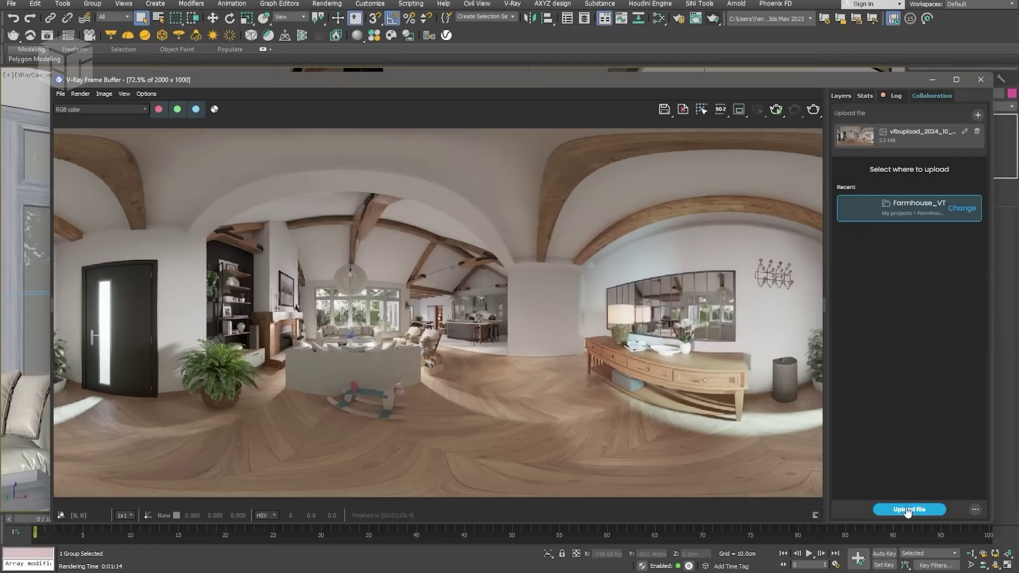
{"action": "left_click", "coordinate": [908, 509]}
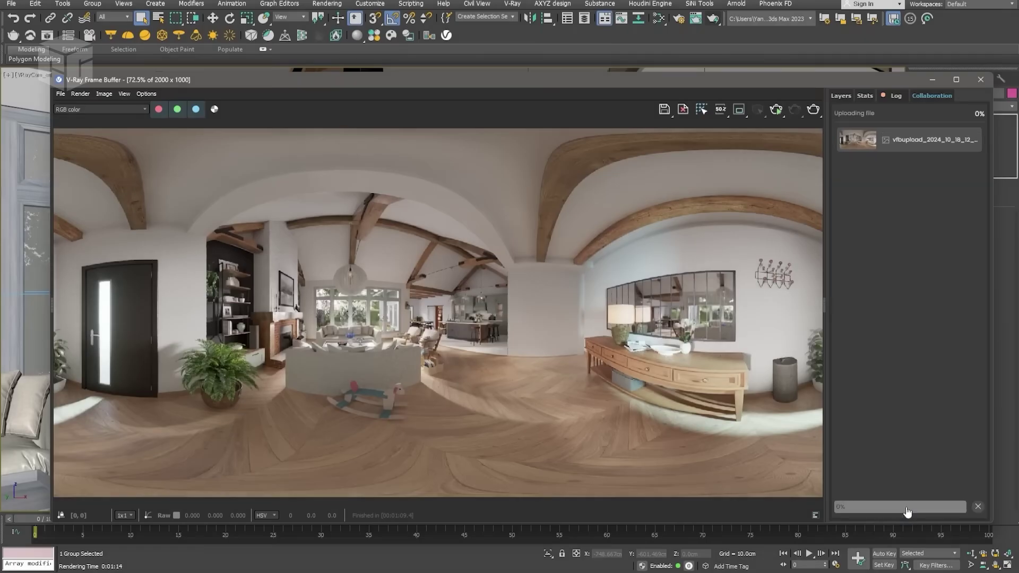
{"action": "left_click", "coordinate": [908, 509]}
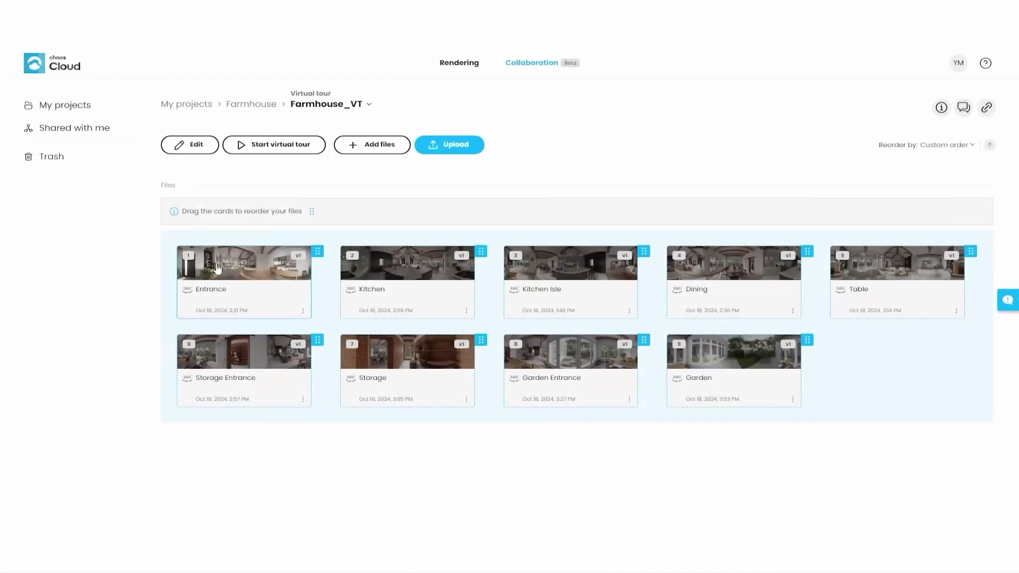
Auto-generate hotspots linking all panoramas of the Farmhouse_VT tour and save.
{"action": "left_click", "coordinate": [217, 268]}
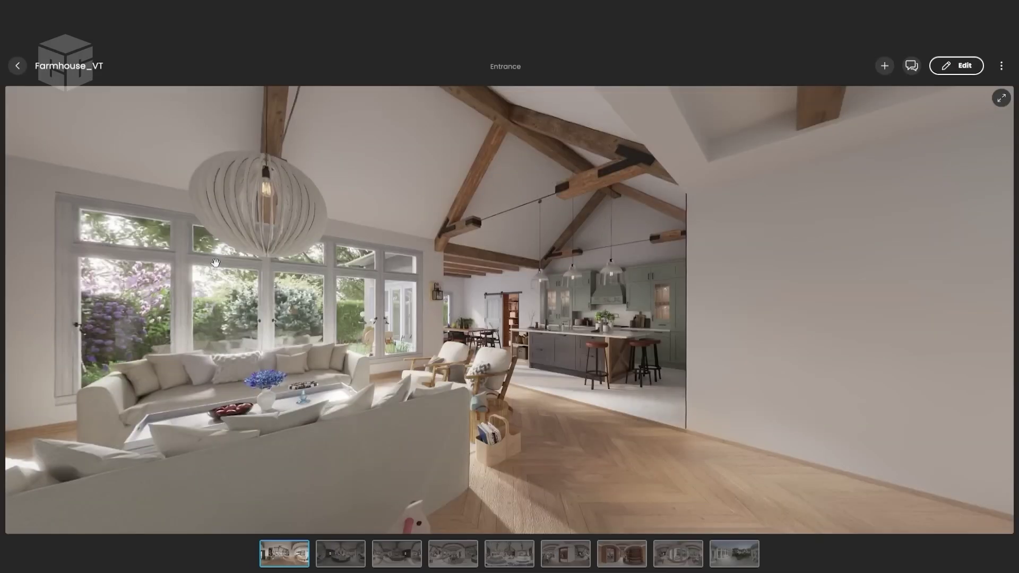
{"action": "left_click", "coordinate": [964, 65]}
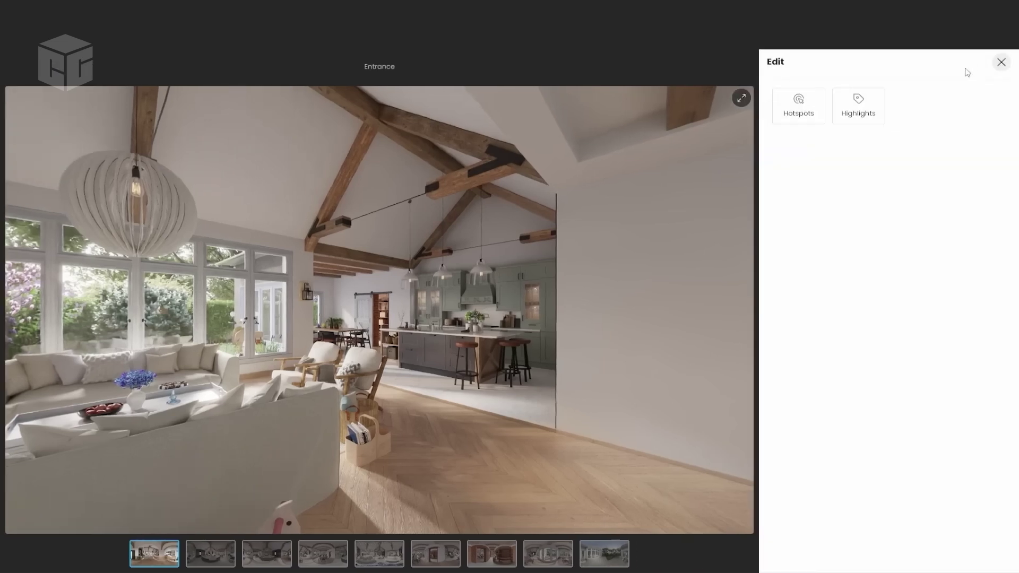
{"action": "left_click", "coordinate": [807, 106]}
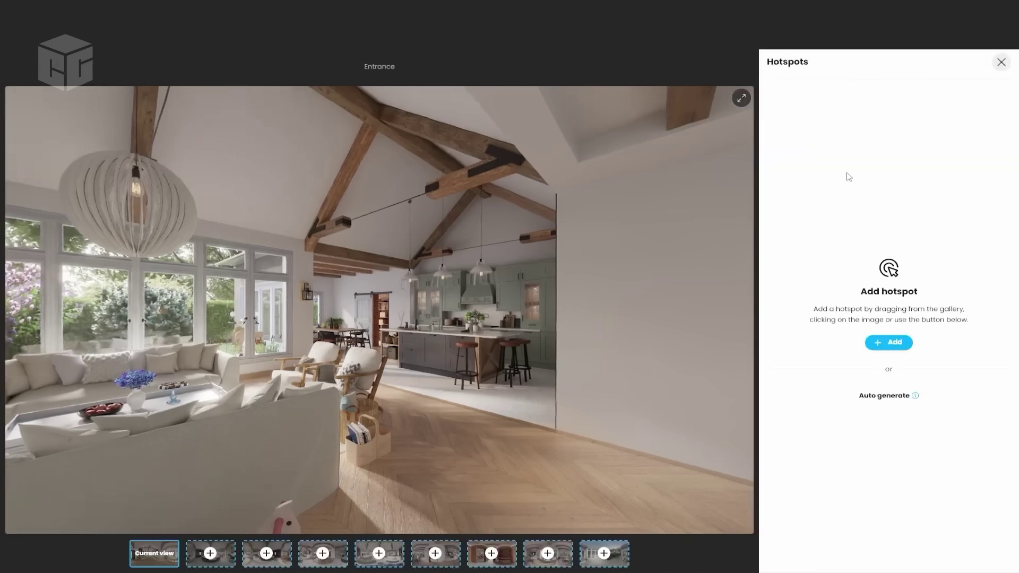
{"action": "left_click", "coordinate": [877, 397]}
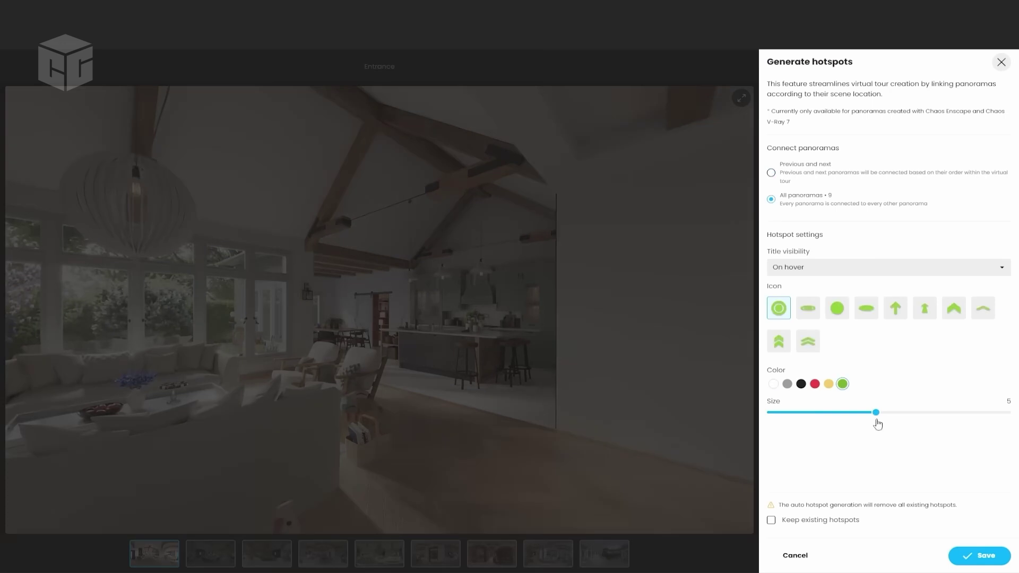
{"action": "left_click", "coordinate": [985, 556]}
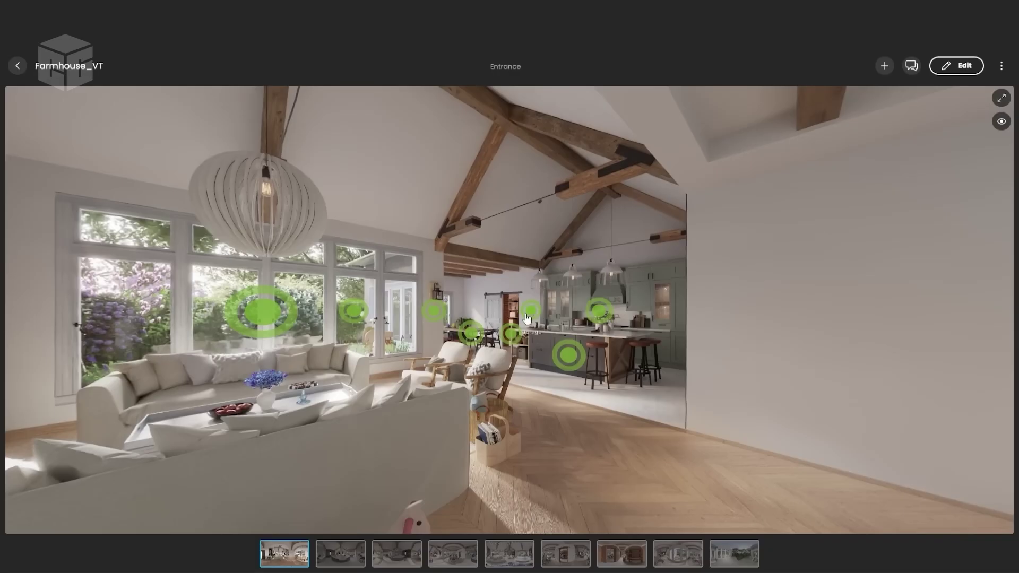
Travel through the Storage hotspot to the Storage Entrance panorama.
{"action": "left_click", "coordinate": [530, 312]}
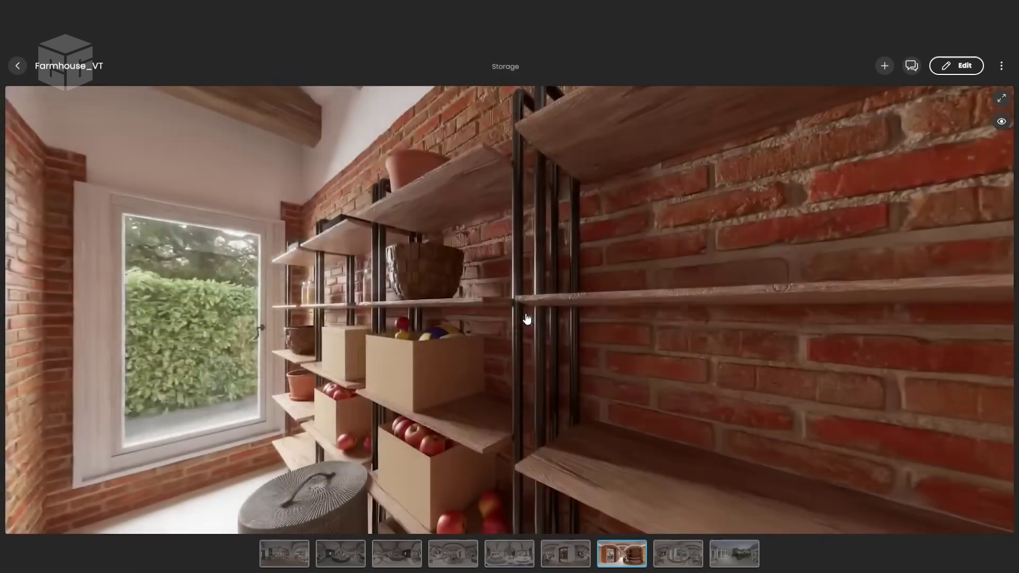
{"action": "left_click_drag", "start_coordinate": [592, 309], "coordinate": [995, 93]}
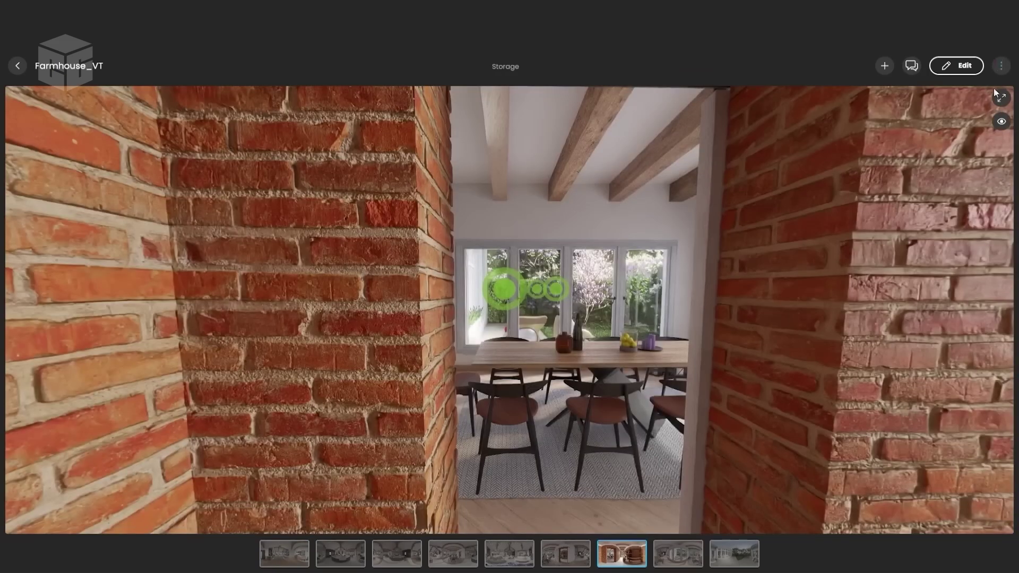
{"action": "left_click", "coordinate": [507, 300]}
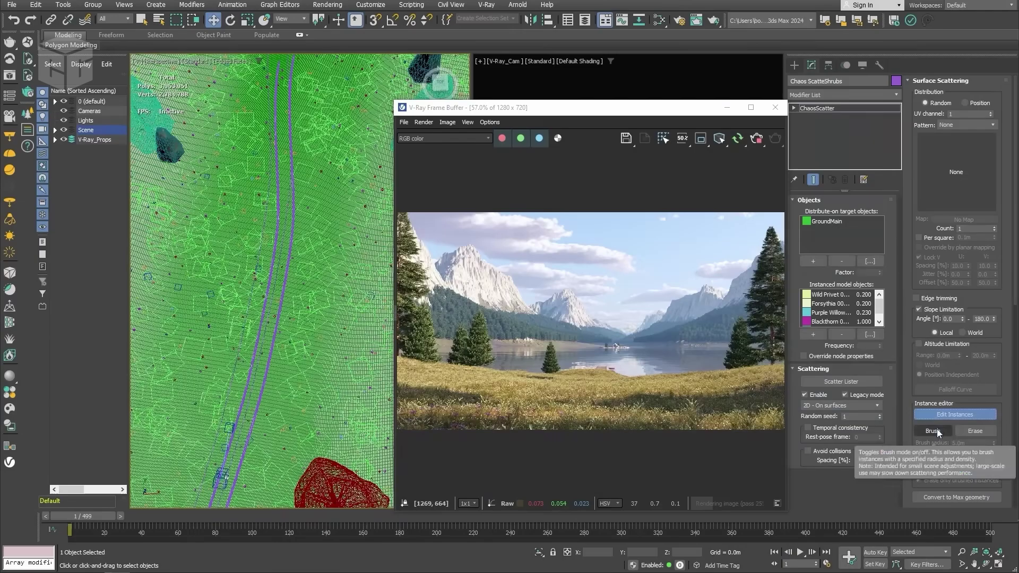
Brush-paint extra shrub instances across the ground, then erase some of them along one stroke.
{"action": "mouse_move", "coordinate": [289, 412]}
{"action": "left_mouse_down"}
{"action": "mouse_move", "coordinate": [311, 387]}
{"action": "mouse_move", "coordinate": [323, 260]}
{"action": "mouse_move", "coordinate": [317, 198]}
{"action": "mouse_move", "coordinate": [297, 147]}
{"action": "mouse_move", "coordinate": [283, 142]}
{"action": "mouse_move", "coordinate": [259, 198]}
{"action": "mouse_move", "coordinate": [239, 308]}
{"action": "mouse_move", "coordinate": [203, 409]}
{"action": "mouse_move", "coordinate": [185, 310]}
{"action": "mouse_move", "coordinate": [243, 155]}
{"action": "mouse_move", "coordinate": [330, 109]}
{"action": "left_mouse_up"}
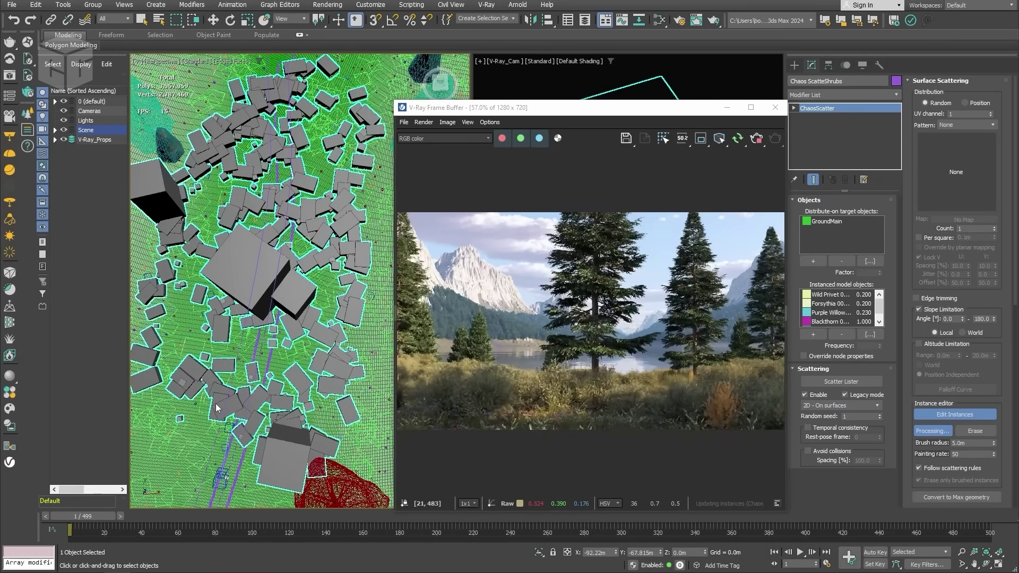
{"action": "left_click", "coordinate": [977, 431]}
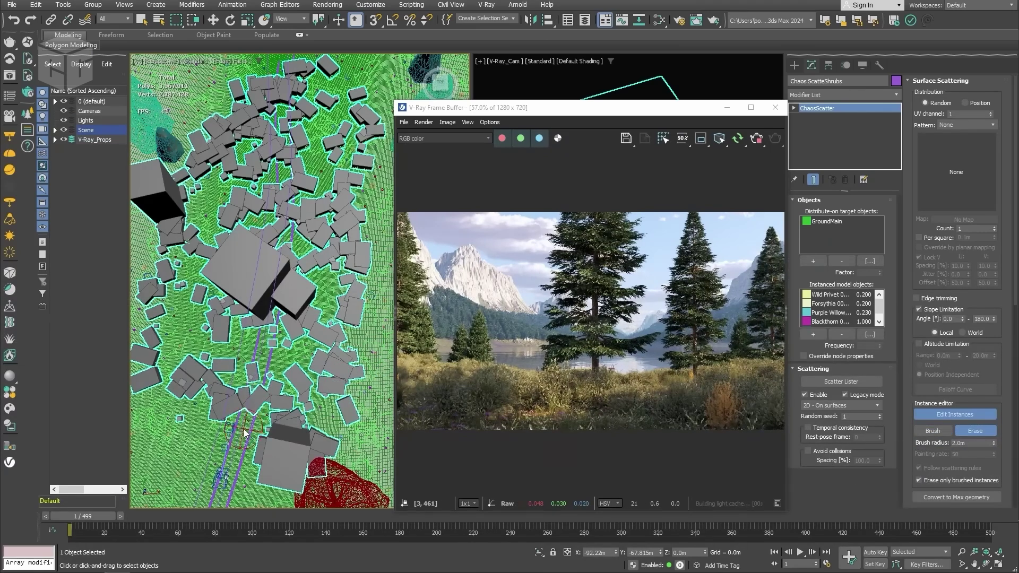
{"action": "left_click_drag", "start_coordinate": [266, 348], "coordinate": [278, 273]}
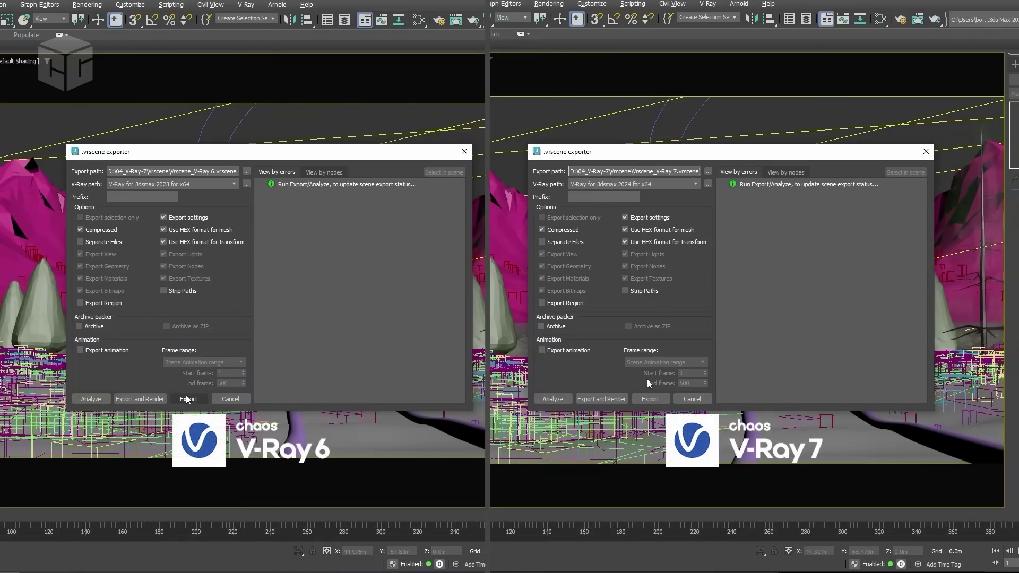
Export the tree scene to .vrscene in both V-Ray 6 and V-Ray 7.
{"action": "left_click", "coordinate": [188, 399]}
{"action": "left_click", "coordinate": [650, 399]}
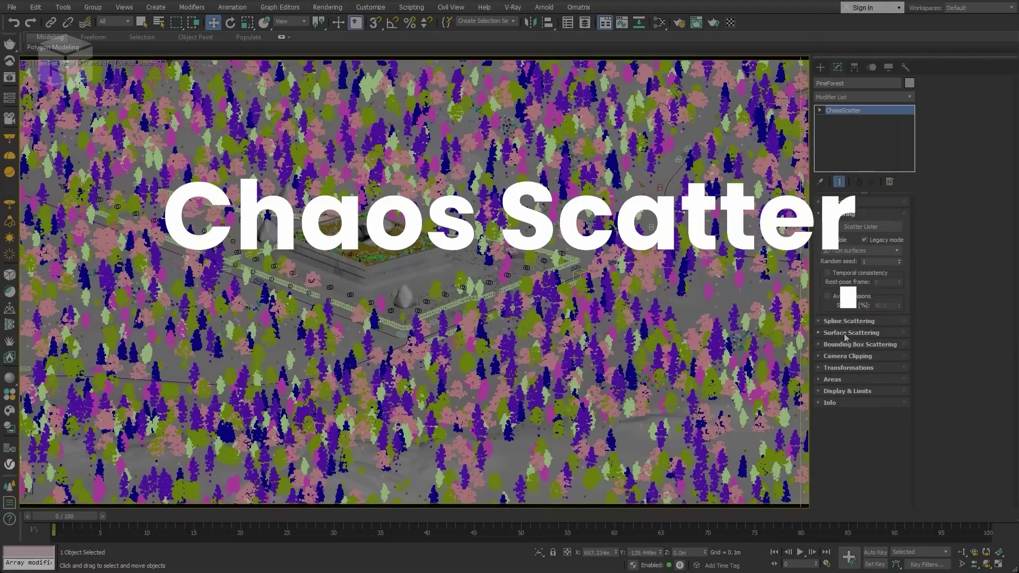
Try the Groups high and Fractal patches high patterns on PineForest, ending on Straight lines high.
{"action": "left_click", "coordinate": [846, 338]}
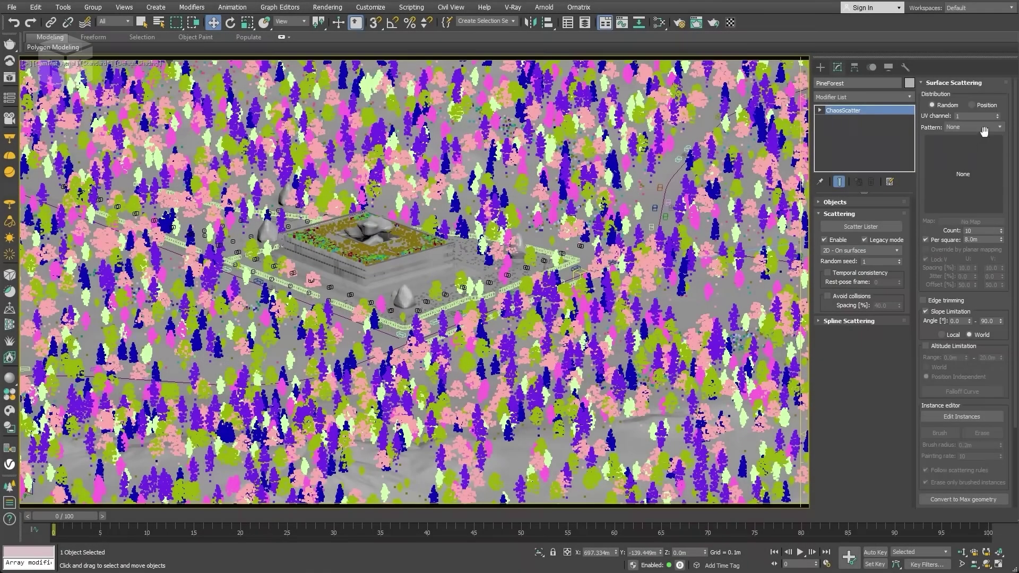
{"action": "left_click", "coordinate": [994, 129]}
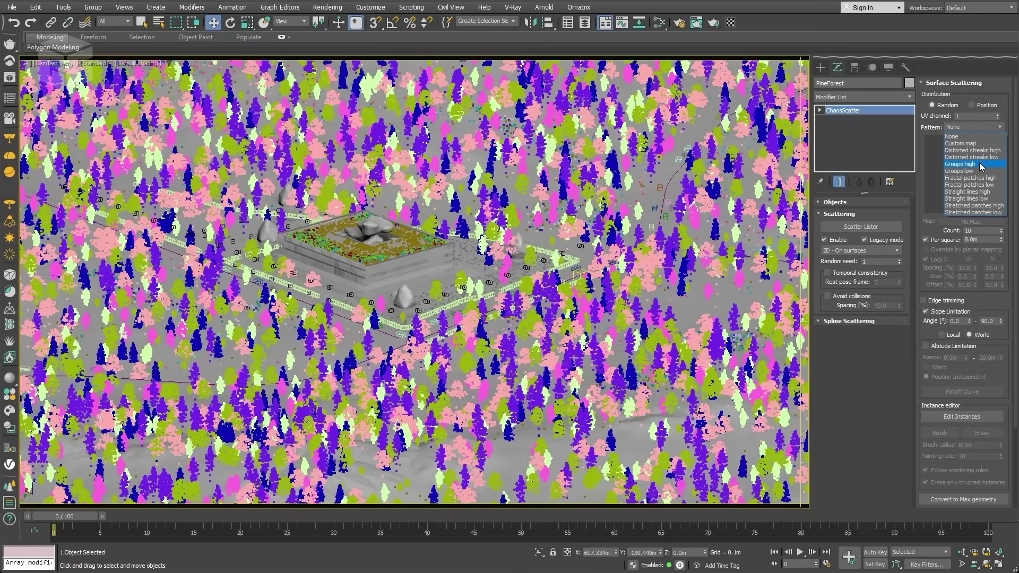
{"action": "left_click", "coordinate": [979, 164]}
{"action": "left_click", "coordinate": [987, 130]}
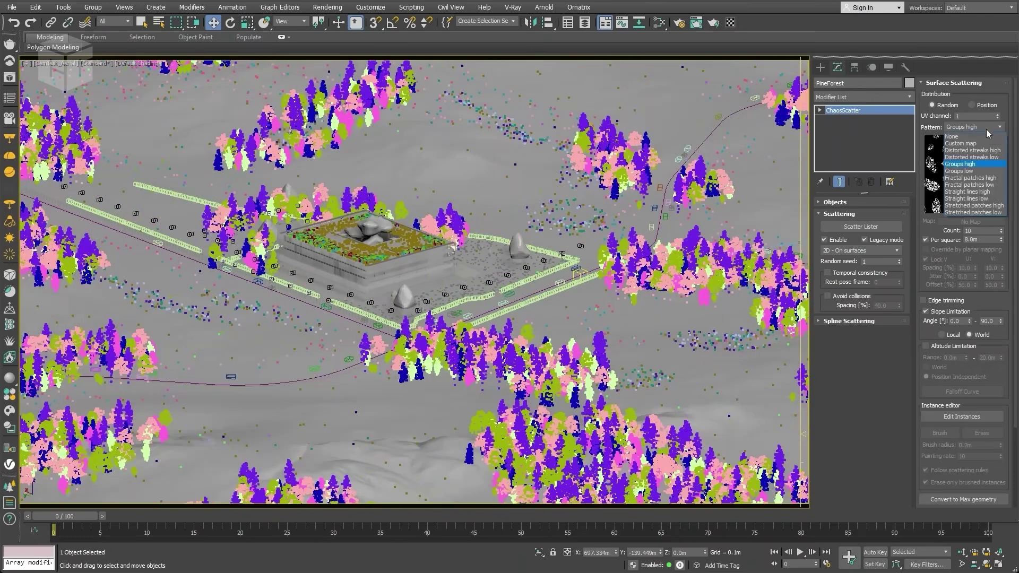
{"action": "left_click", "coordinate": [982, 179]}
{"action": "left_click", "coordinate": [987, 130]}
{"action": "left_click", "coordinate": [984, 189]}
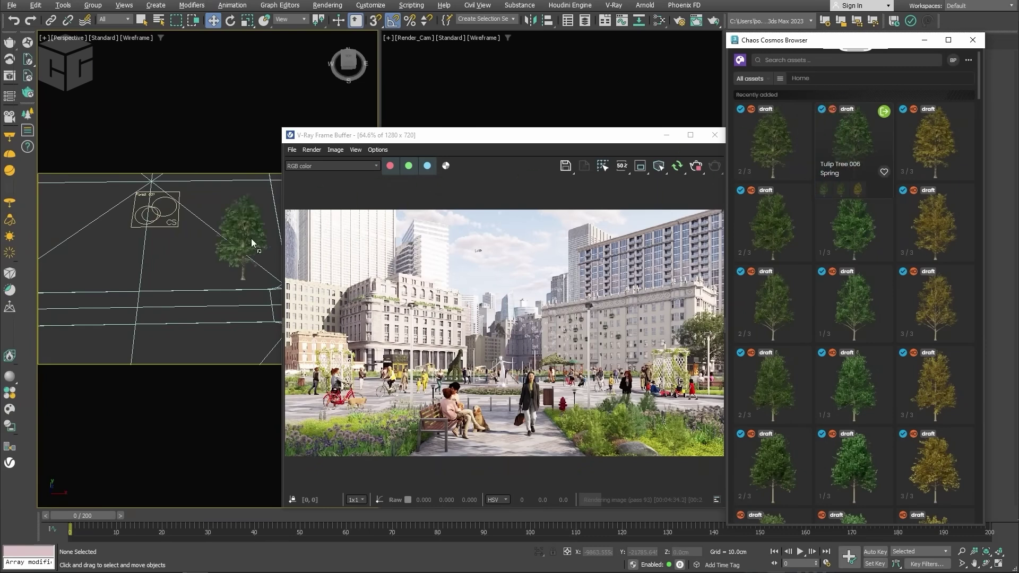
Drop the Tulip Tree 006 Cosmos asset into the scene and close the Cosmos browser.
{"action": "key", "text": "q"}
{"action": "left_click", "coordinate": [146, 255]}
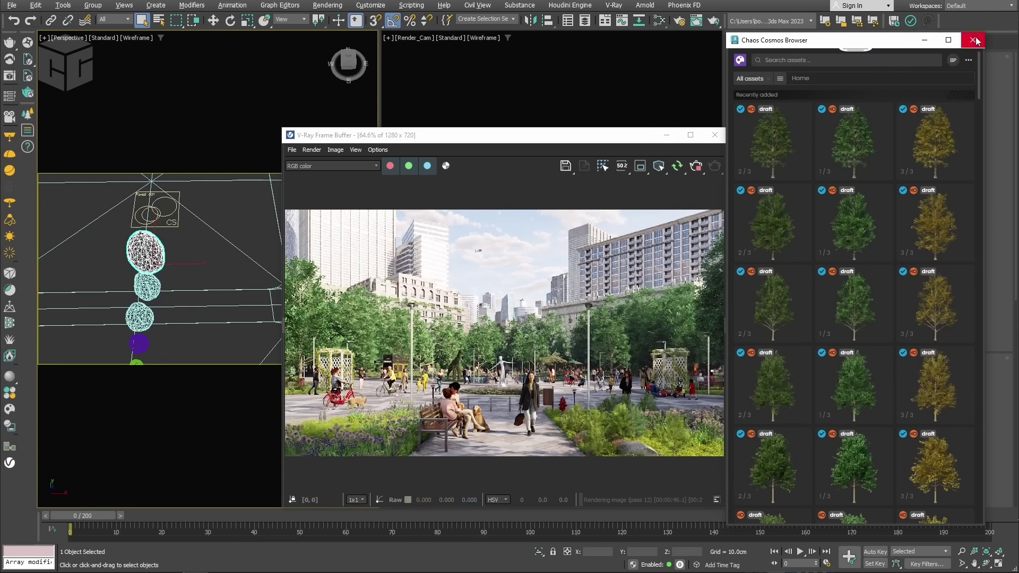
{"action": "left_click", "coordinate": [974, 40]}
Switch the tree's Geo variant from Spring to Summer, then to Autumn.
{"action": "left_click", "coordinate": [831, 396]}
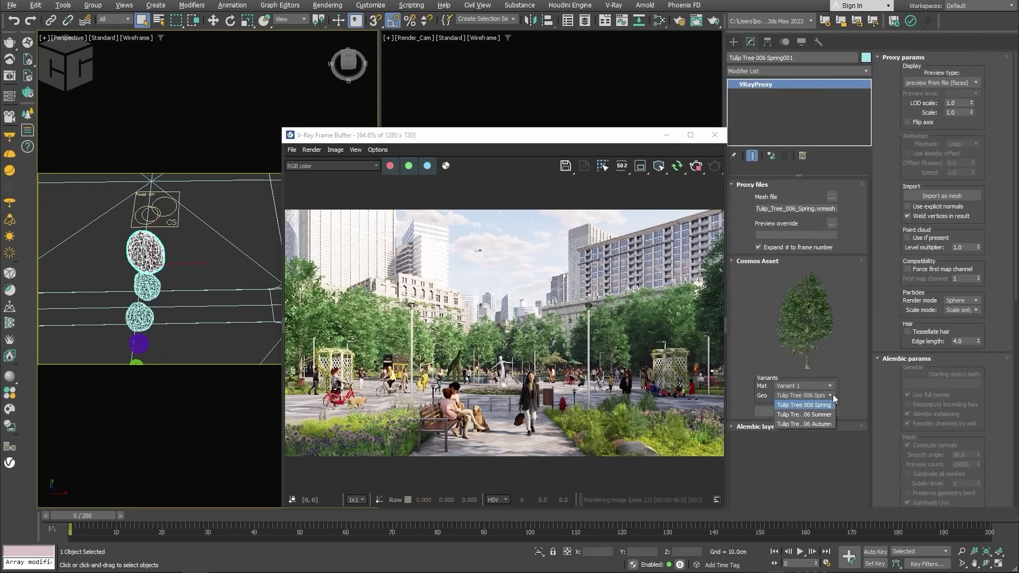
{"action": "left_click", "coordinate": [826, 414]}
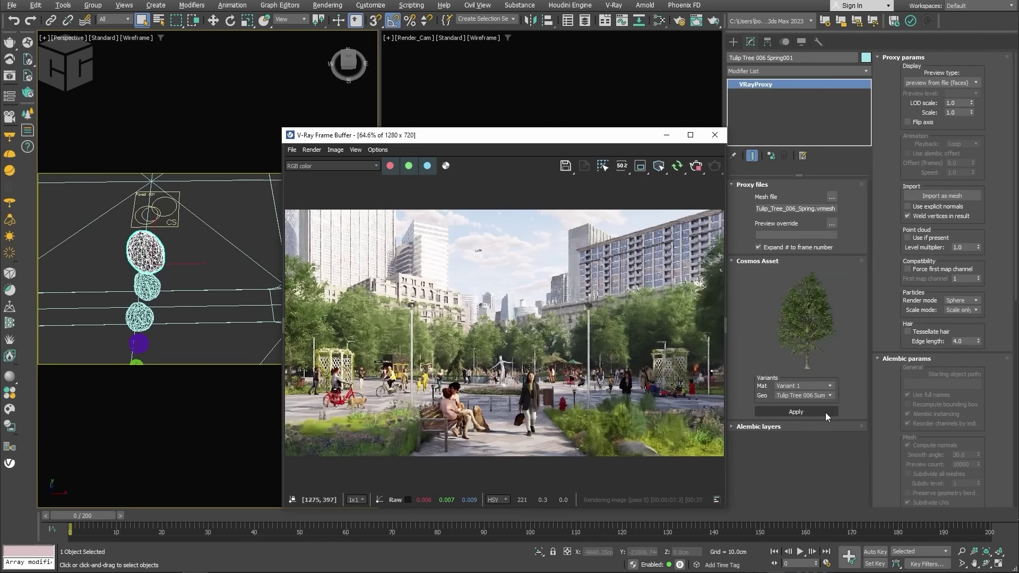
{"action": "left_click", "coordinate": [824, 396]}
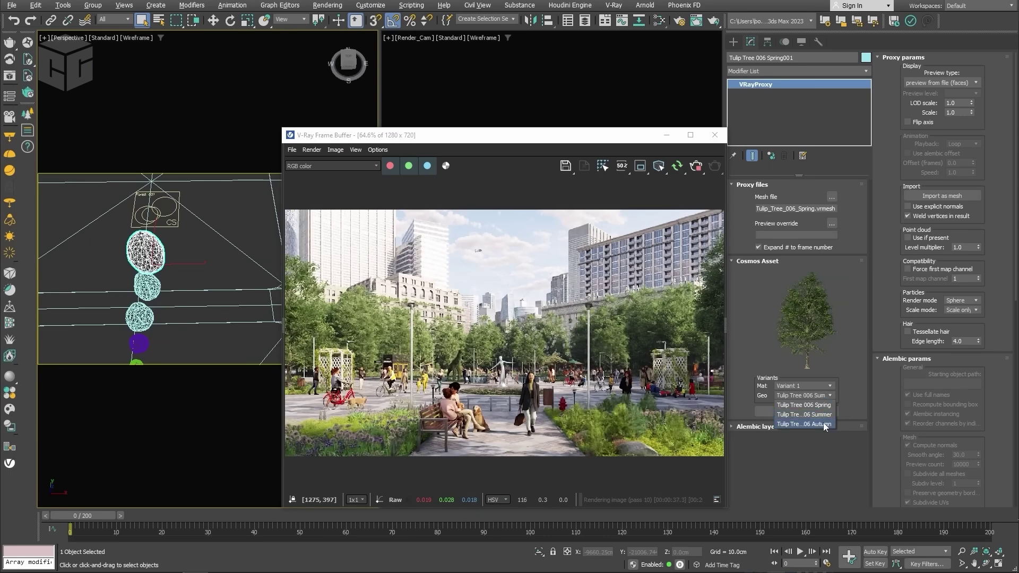
{"action": "left_click", "coordinate": [823, 423]}
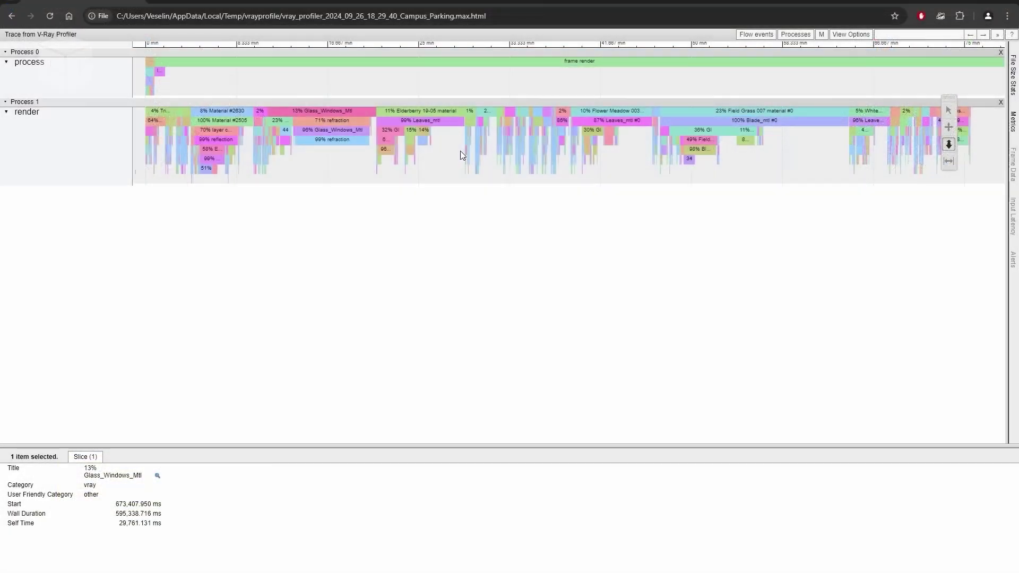
Zoom into the middle of the render trace and pan across the Glass_Windows_Mtl and Field Grass slices.
{"action": "mouse_move", "coordinate": [472, 148]}
{"action": "left_mouse_down"}
{"action": "mouse_move", "coordinate": [711, 80]}
{"action": "mouse_move", "coordinate": [677, 98]}
{"action": "left_mouse_up"}
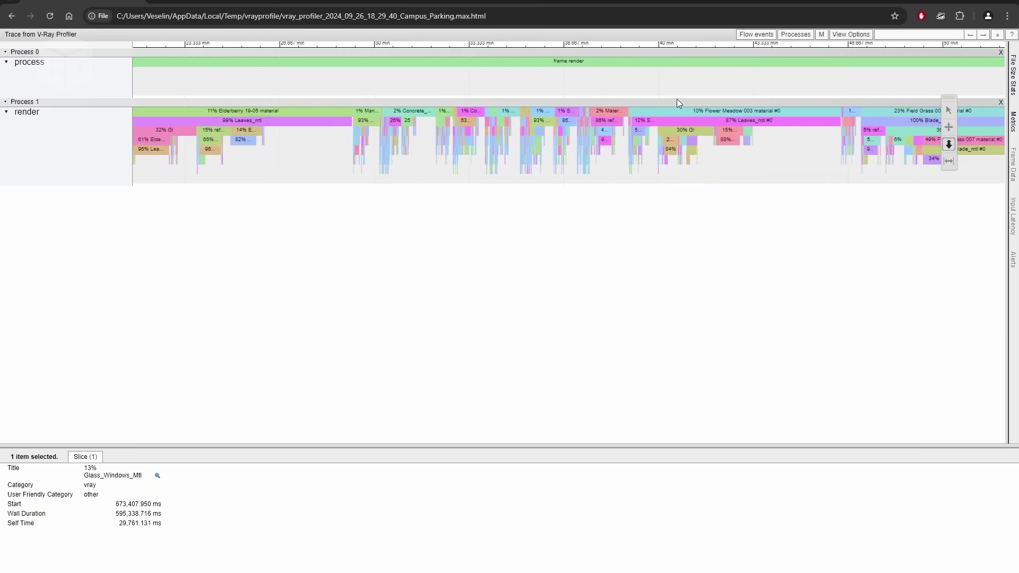
{"action": "mouse_move", "coordinate": [155, 120]}
{"action": "left_mouse_down"}
{"action": "mouse_move", "coordinate": [412, 137]}
{"action": "mouse_move", "coordinate": [575, 119]}
{"action": "left_mouse_up"}
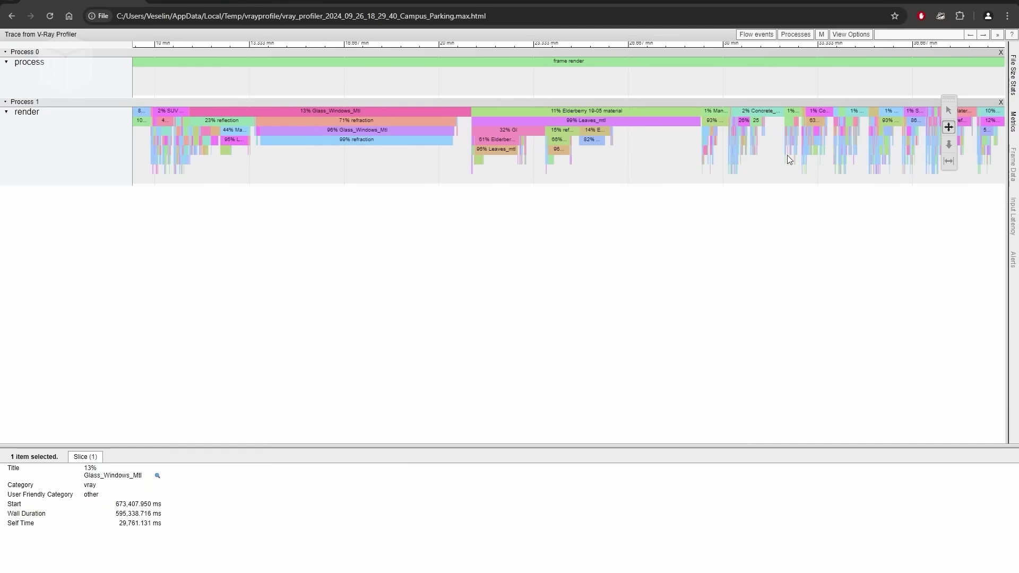
{"action": "key", "text": "d"}
{"action": "key", "text": "d"}
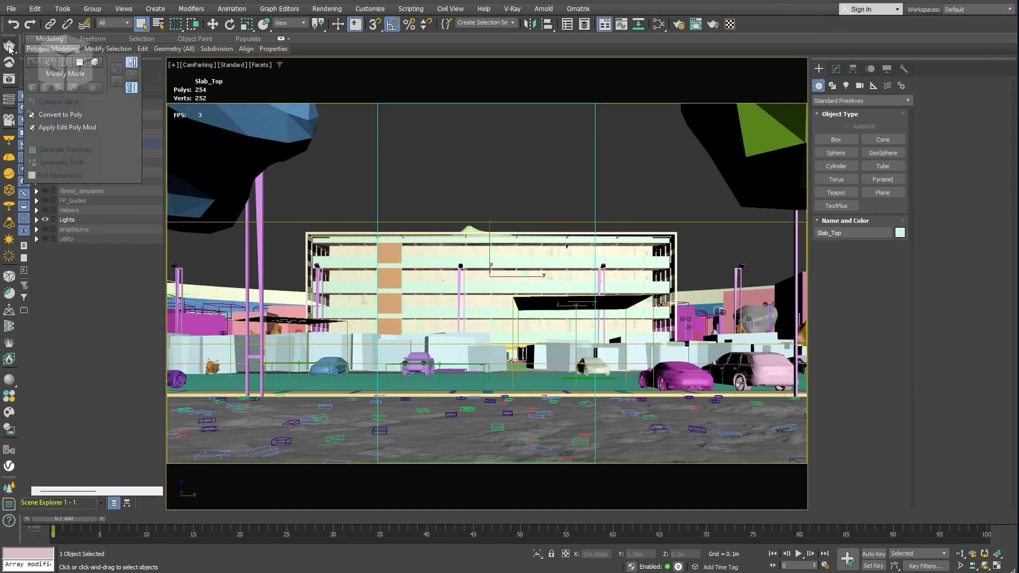
Render the current frame of the parking scene camera in Production Mode.
{"action": "left_click", "coordinate": [9, 47]}
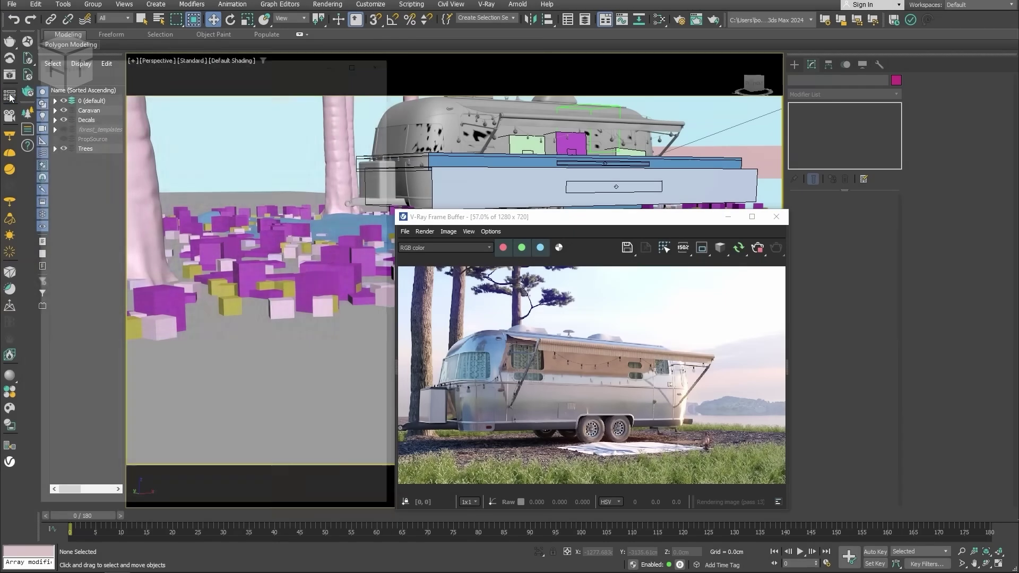
In V-Ray Lister's Geometry tab, enable and select the VRayDecalStripe1 decal.
{"action": "left_click", "coordinate": [9, 95]}
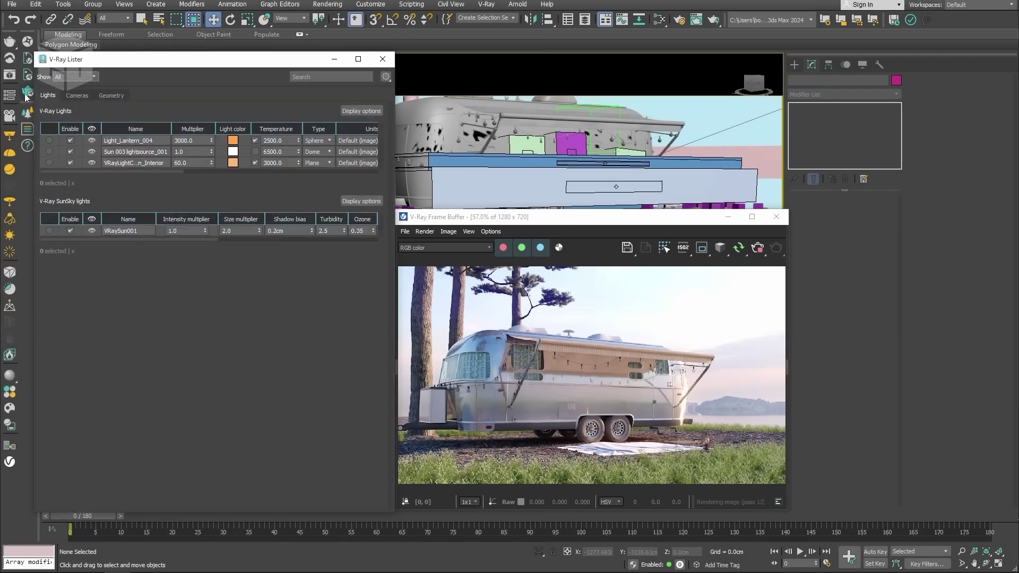
{"action": "left_click", "coordinate": [108, 96]}
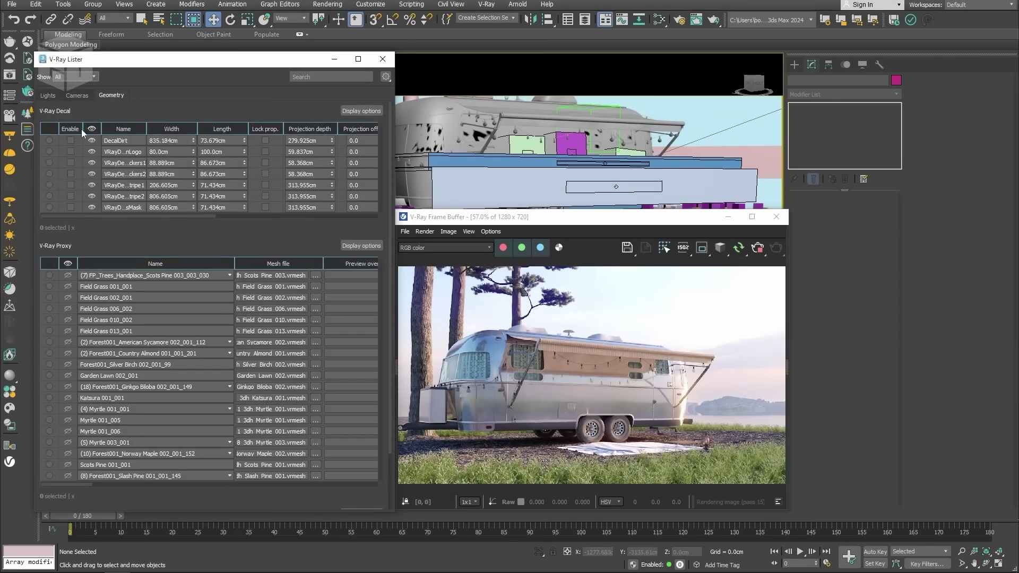
{"action": "left_click", "coordinate": [71, 185]}
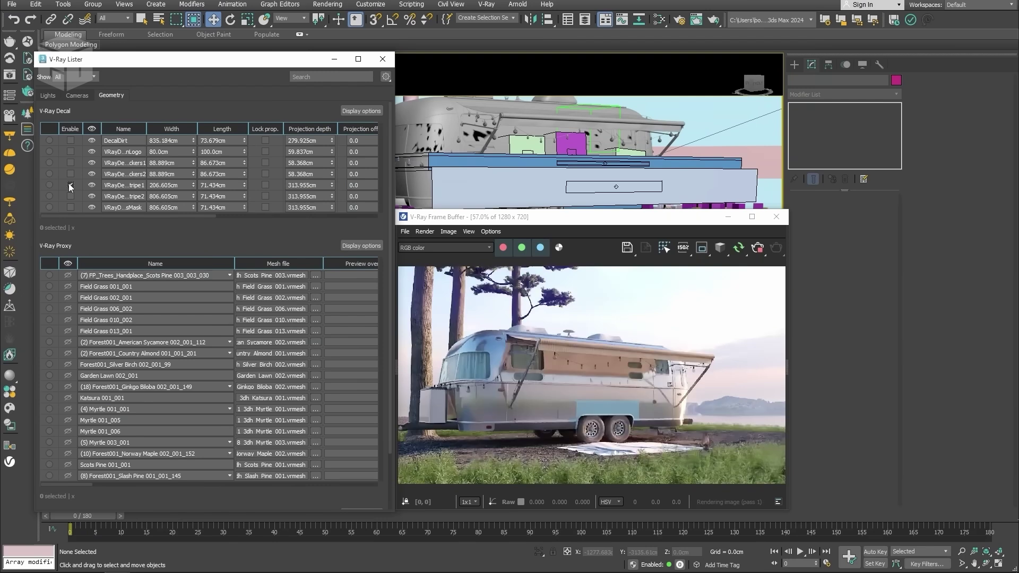
{"action": "left_click", "coordinate": [49, 185]}
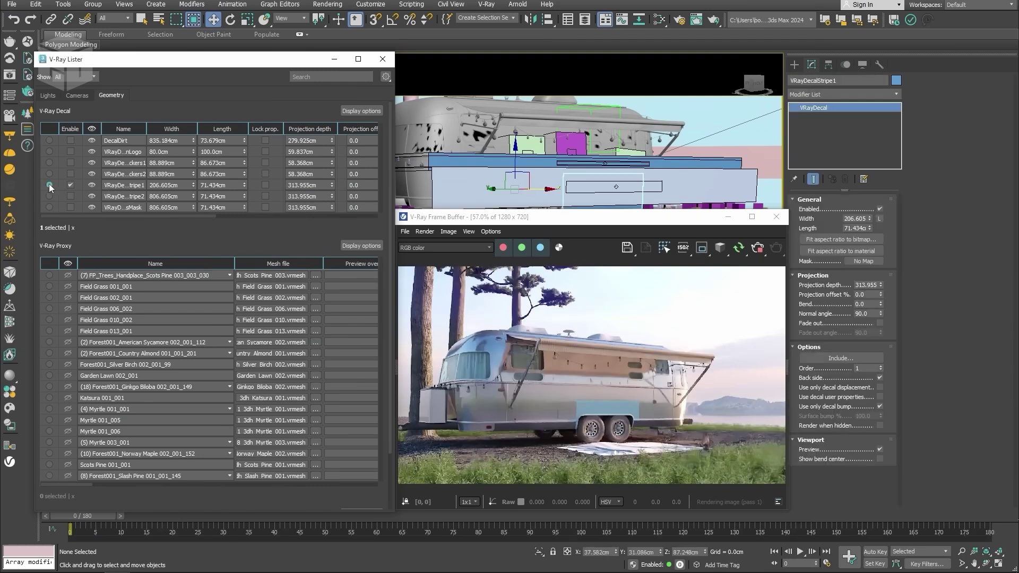
Slide the stripe decal left along the trailer, then undo the move.
{"action": "left_click_drag", "start_coordinate": [541, 189], "coordinate": [526, 191]}
{"action": "left_click_drag", "start_coordinate": [444, 194], "coordinate": [440, 194]}
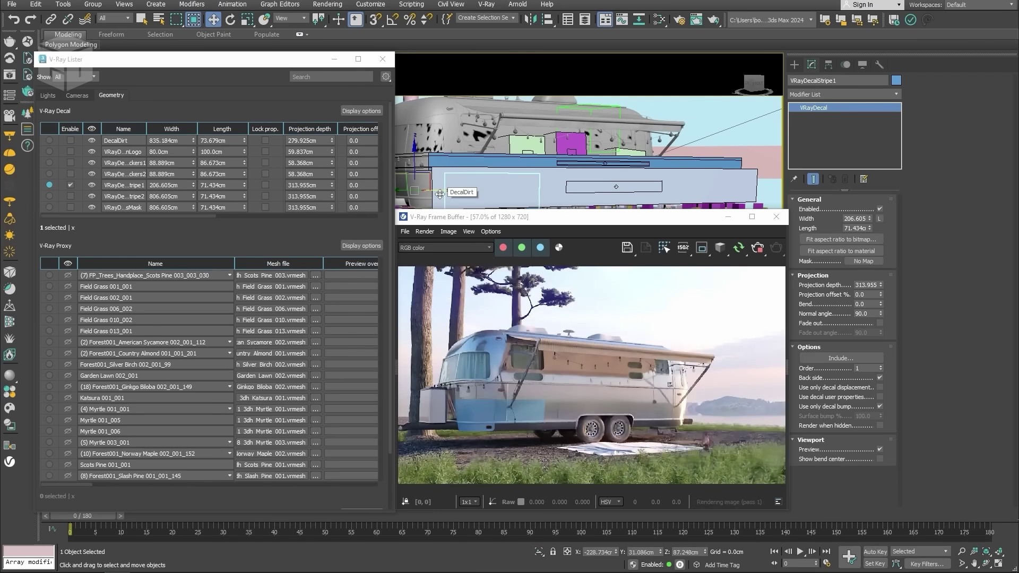
{"action": "key", "text": "ctrl+z"}
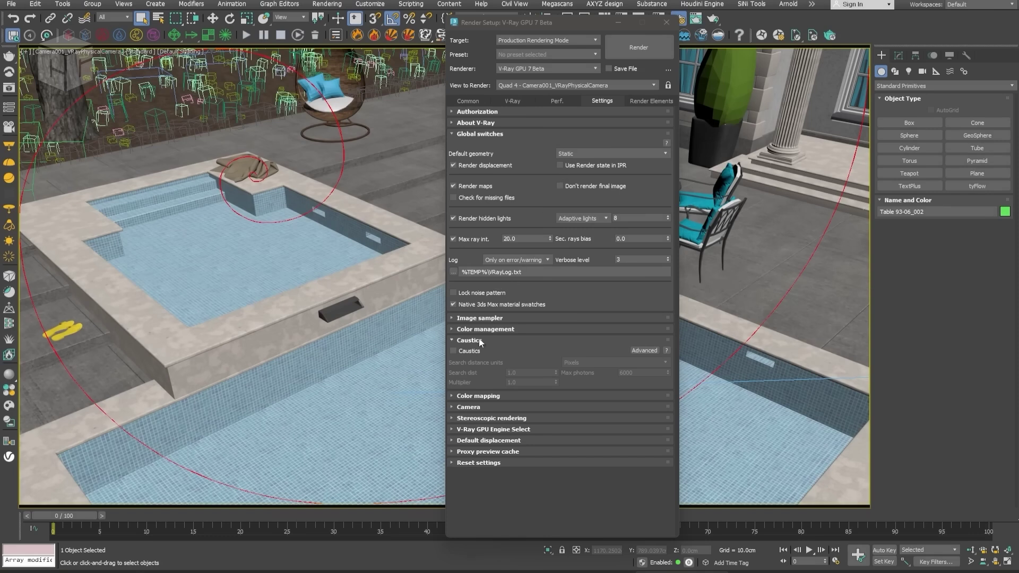
Tick Caustics in the V-Ray GPU settings and render the pool scene.
{"action": "left_click", "coordinate": [469, 352]}
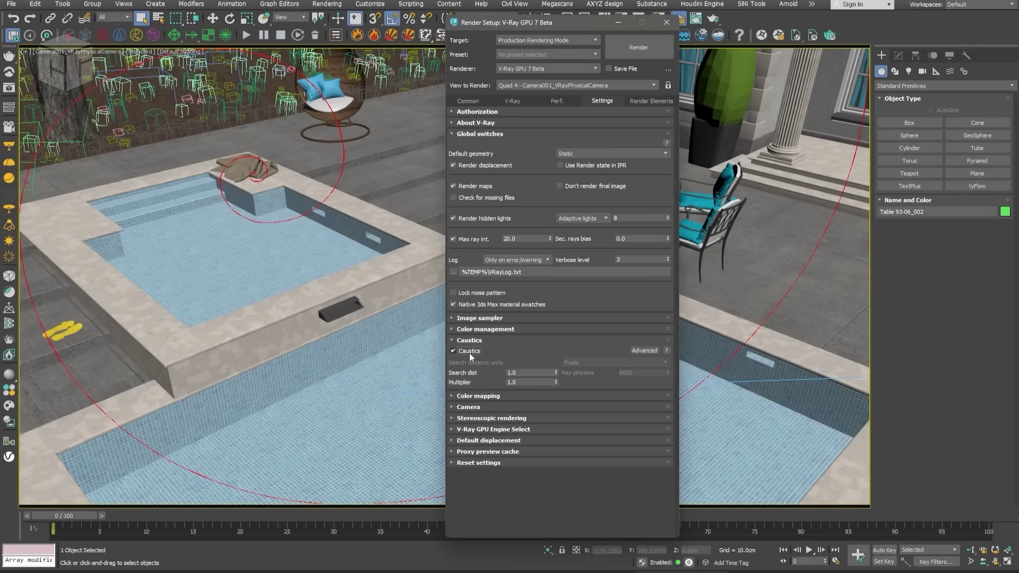
{"action": "left_click", "coordinate": [667, 22]}
{"action": "left_click", "coordinate": [715, 22]}
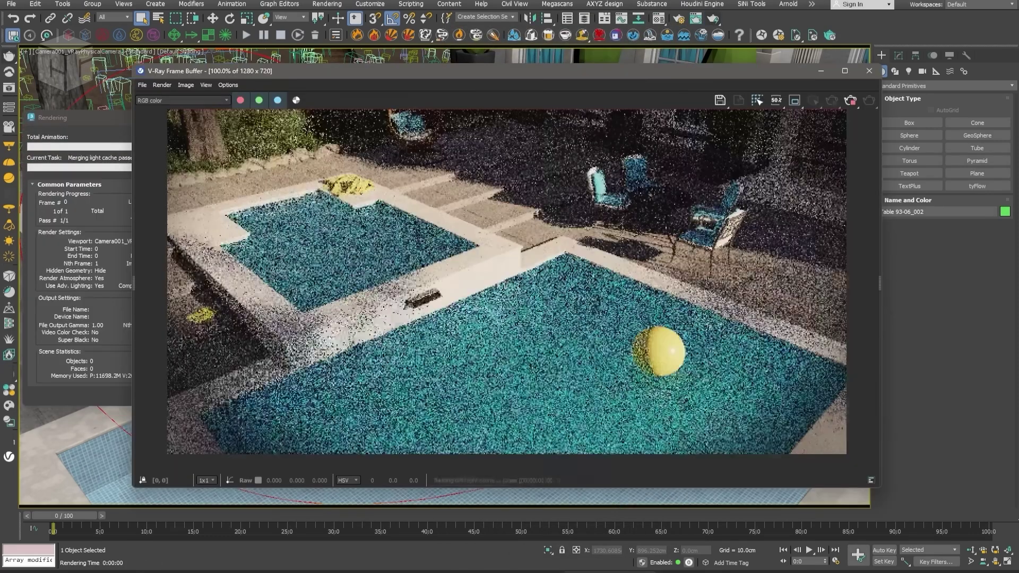